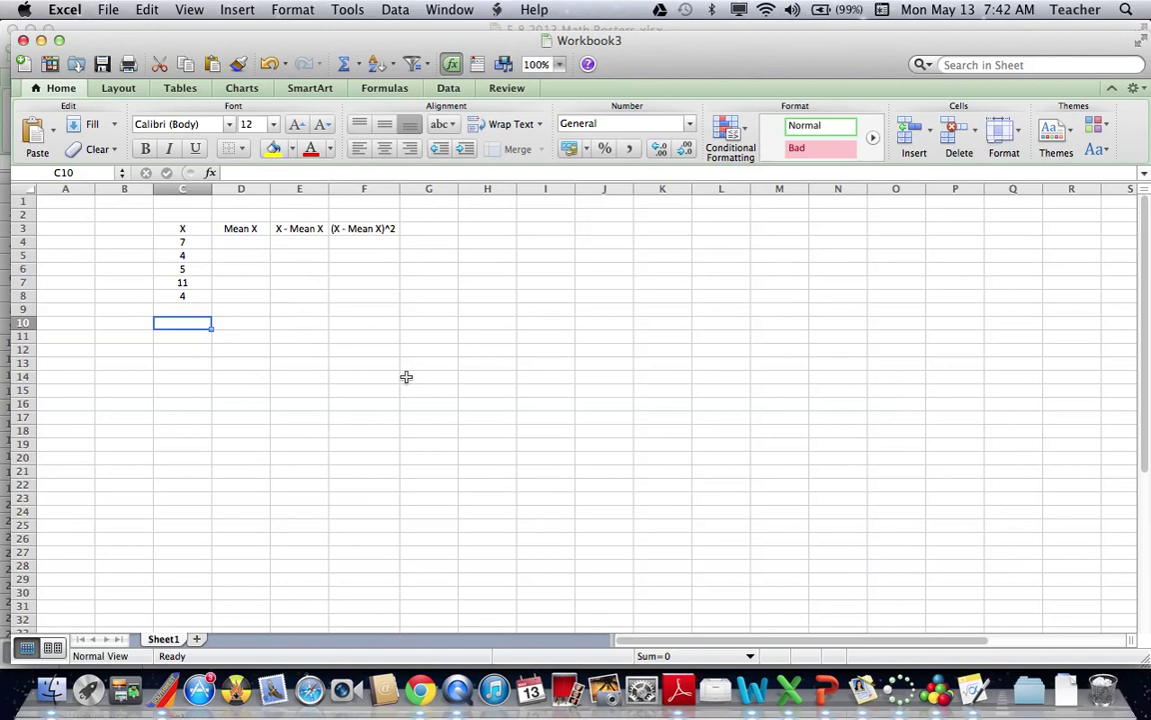
left_click(185, 228)
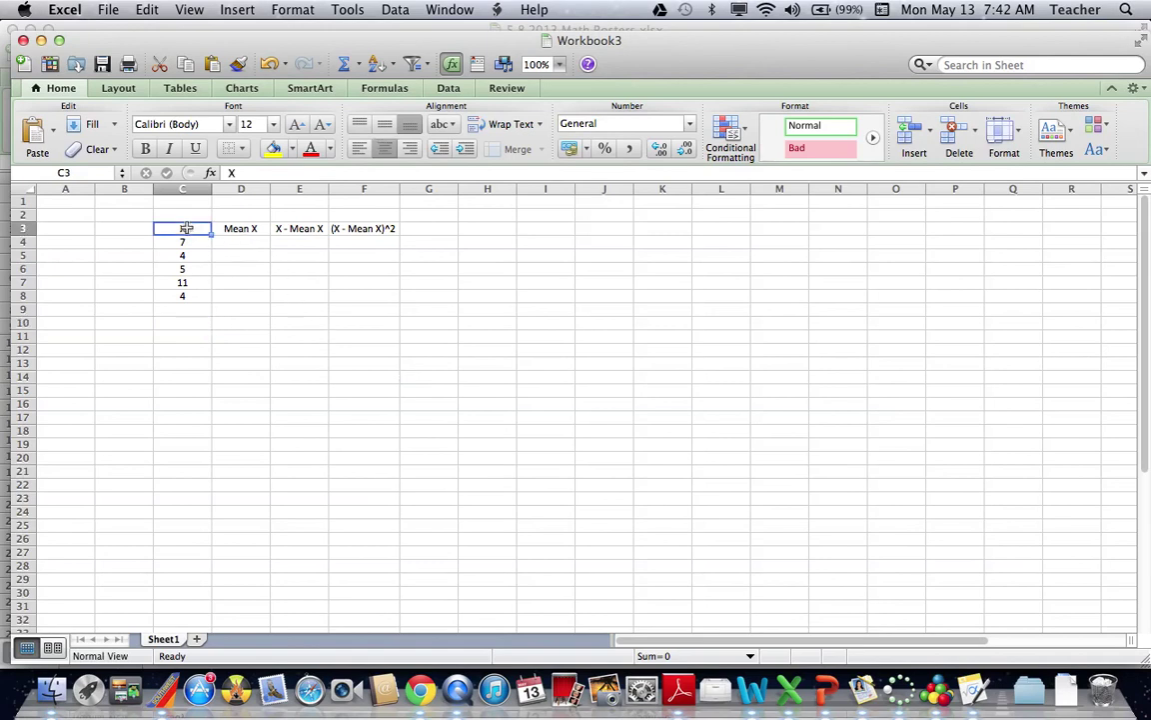
key("Right")
key("Right")
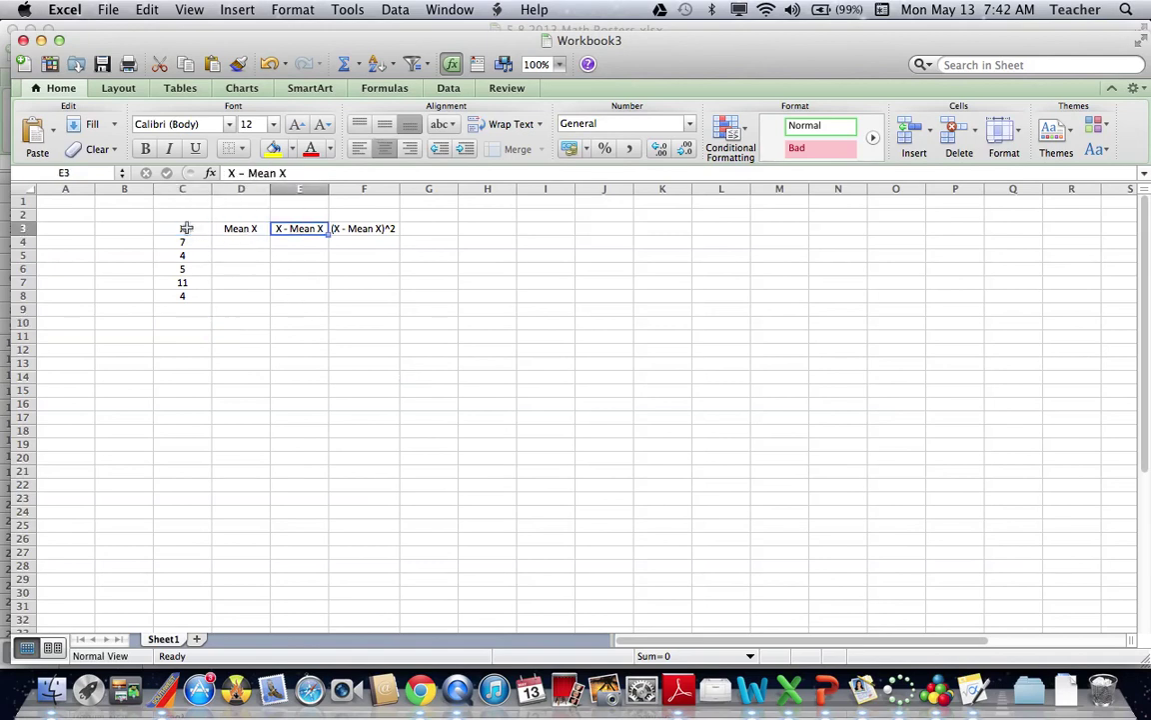
key("Right")
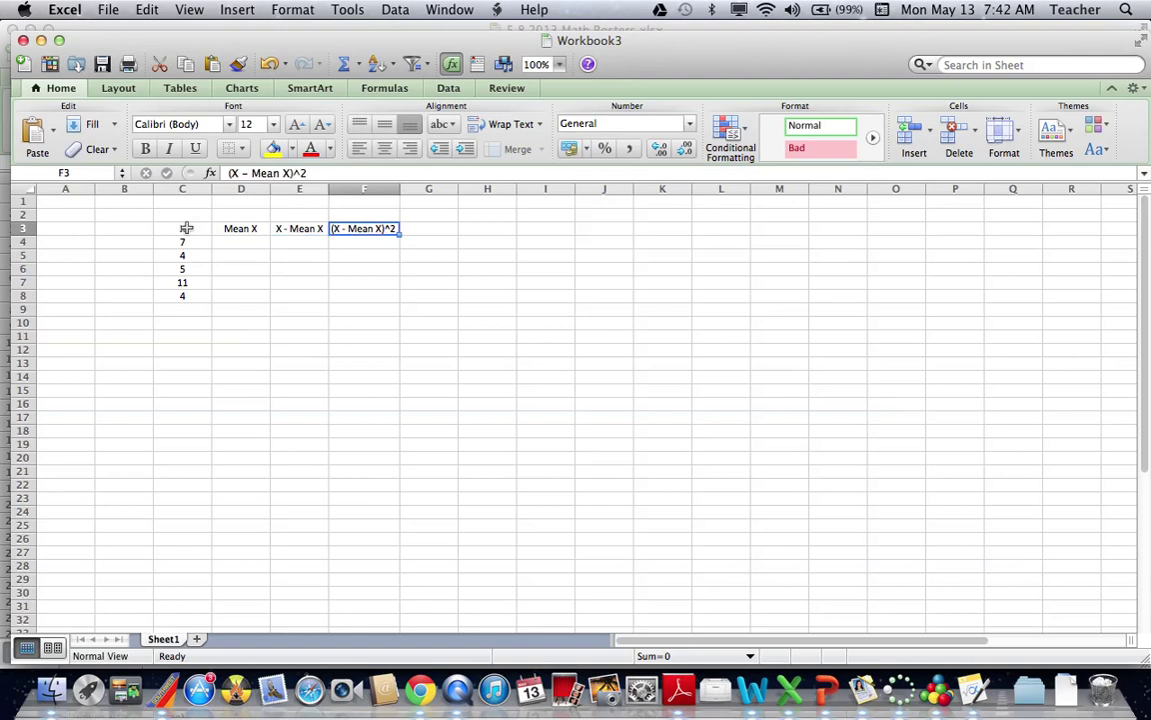
left_click(194, 243)
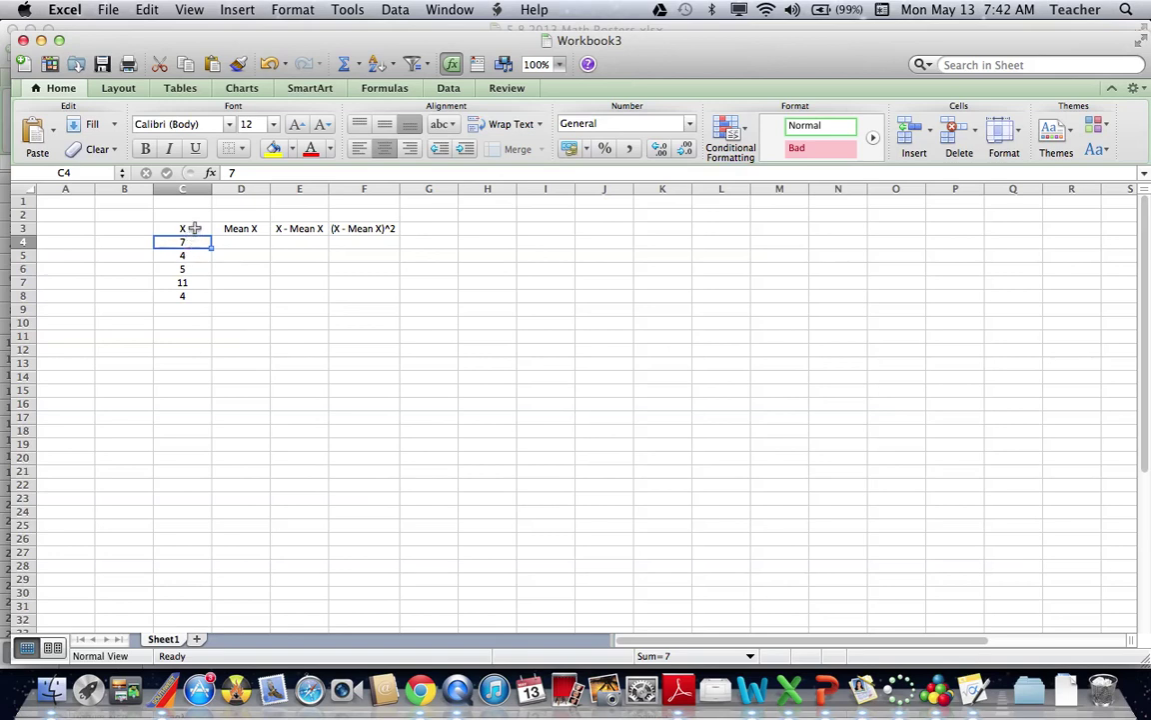
- Add a filter to the X column (C3:C8) and sort it ascending, continuing with the current selection only
left_click_drag(184, 228, 195, 295)
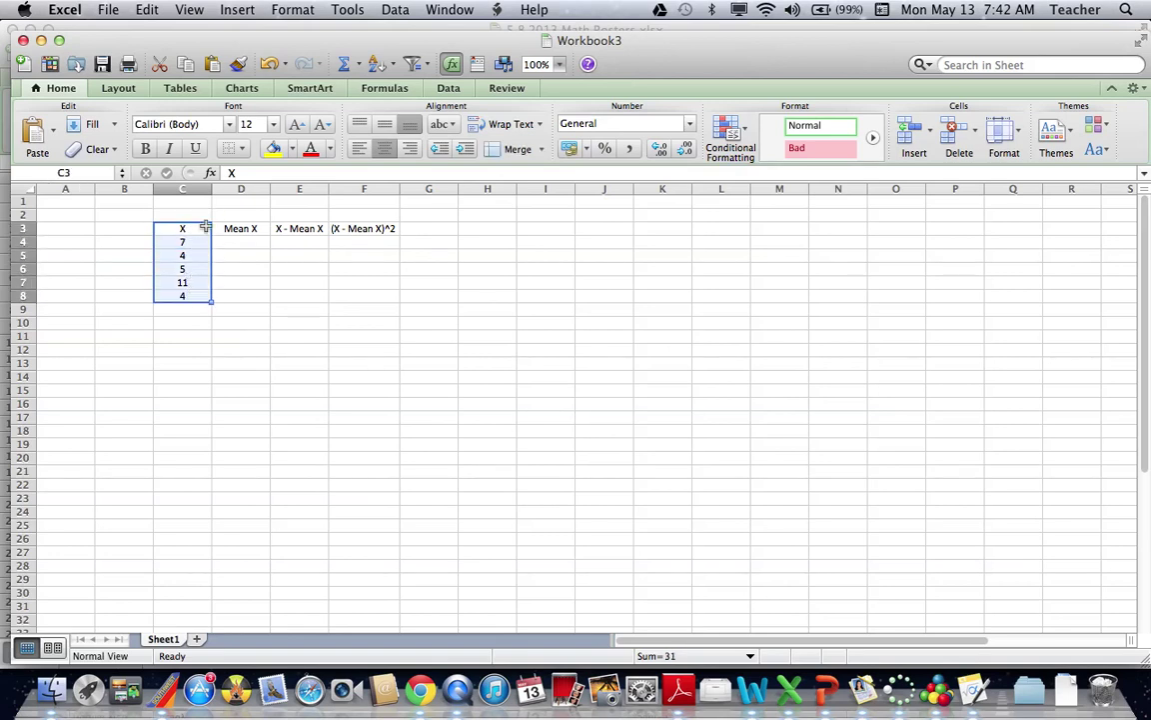
left_click(413, 65)
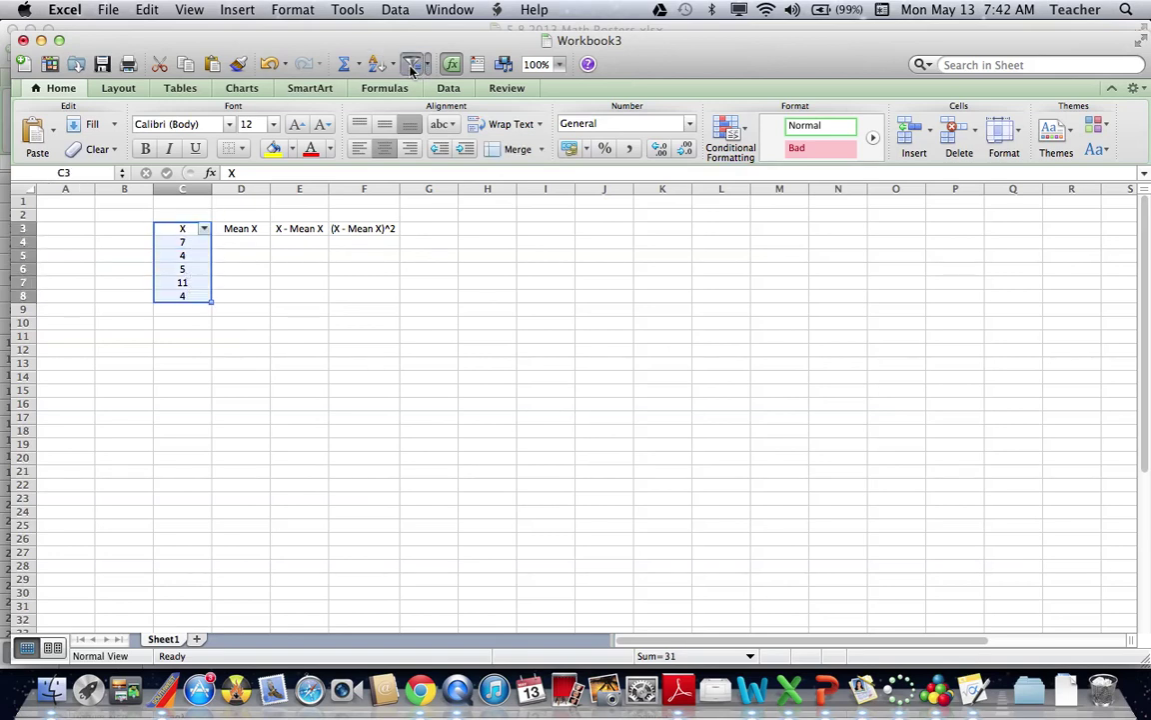
left_click(204, 229)
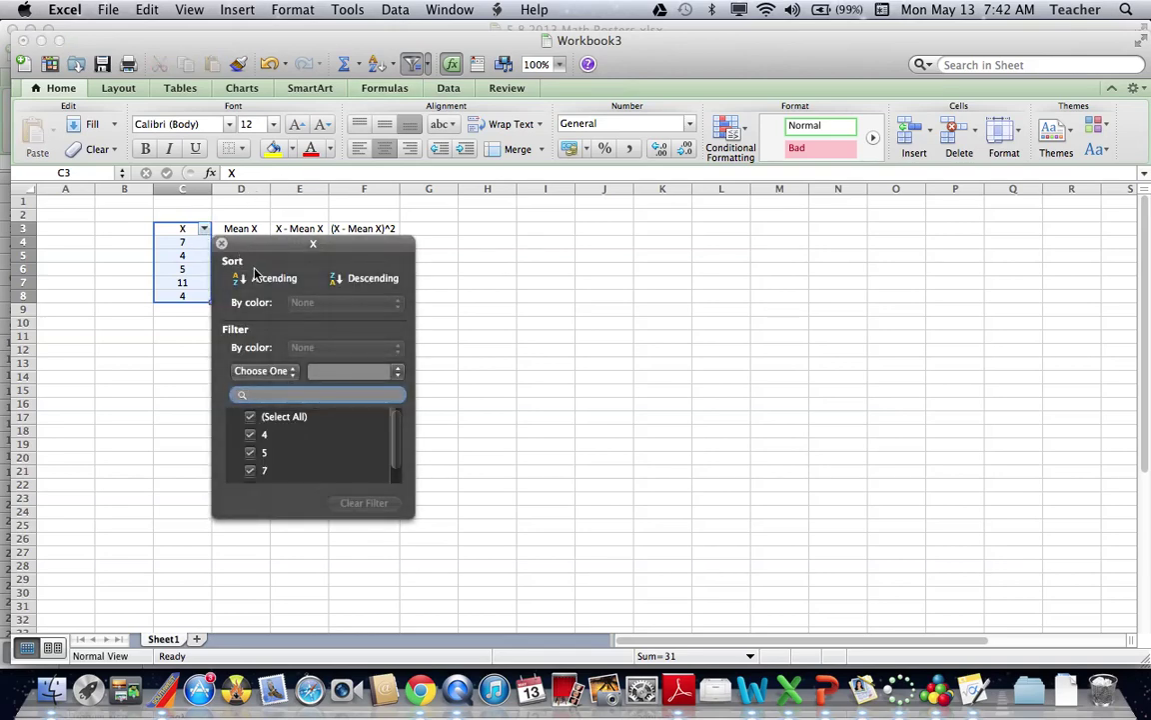
left_click(259, 280)
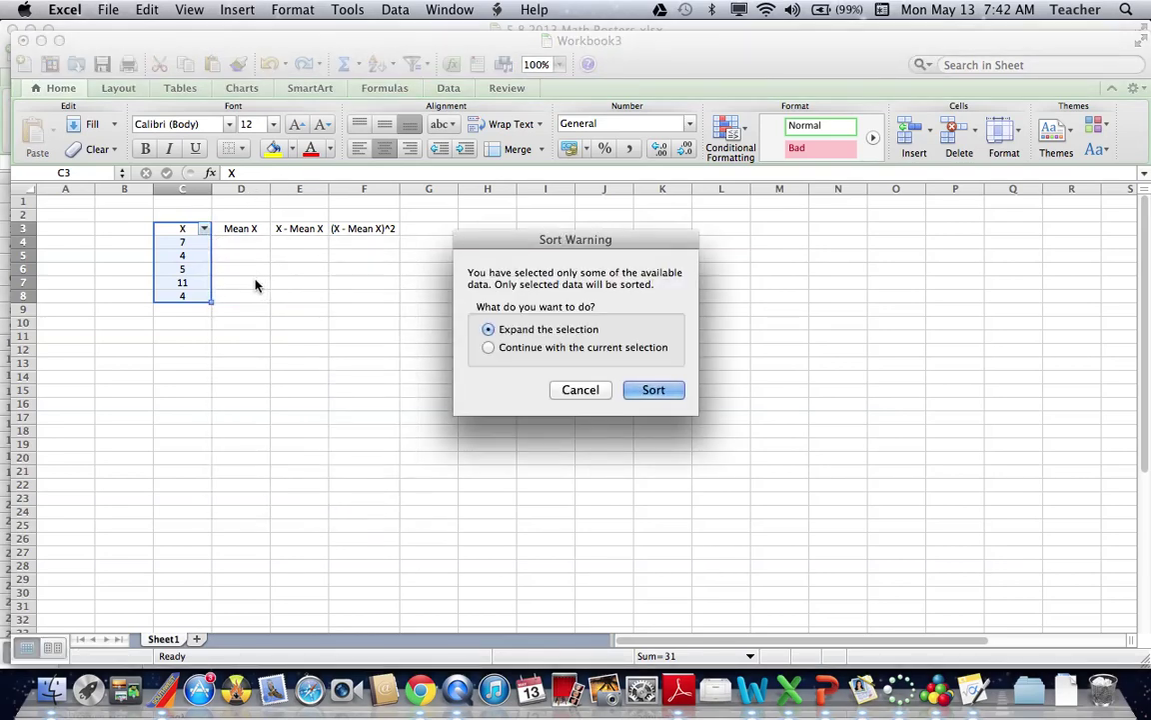
left_click(527, 348)
left_click(658, 390)
left_click(183, 283)
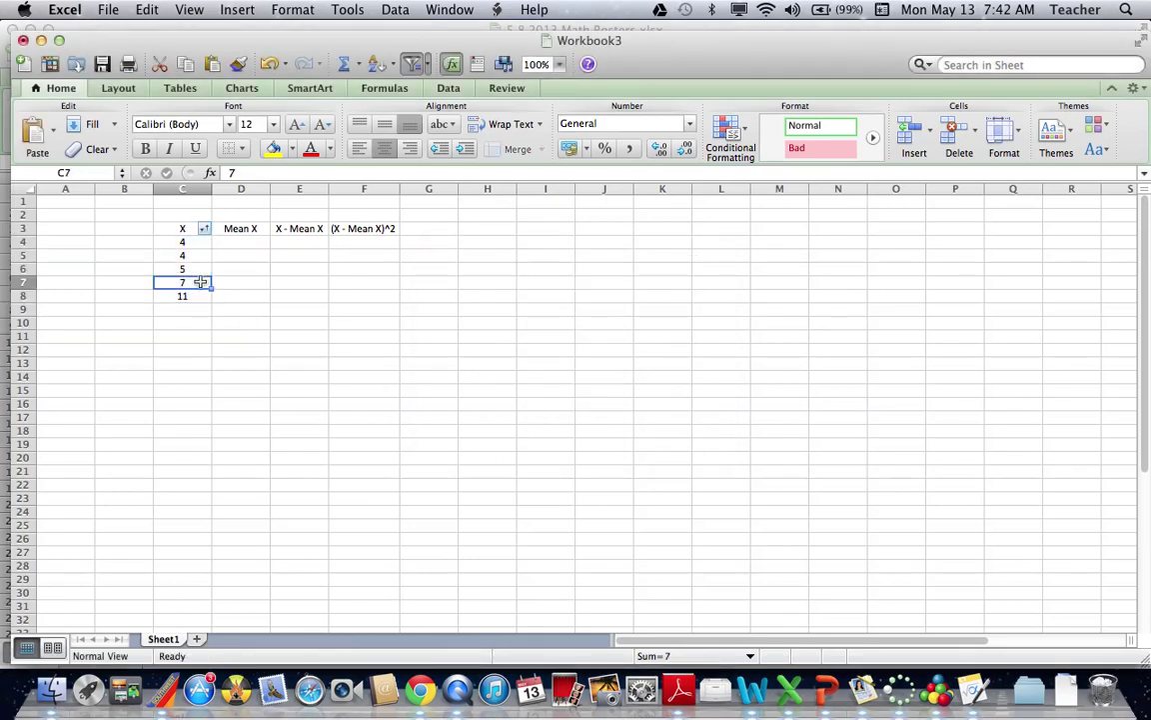
- Calculate the average of the X values C4:C8 in cell C9
left_click(187, 309)
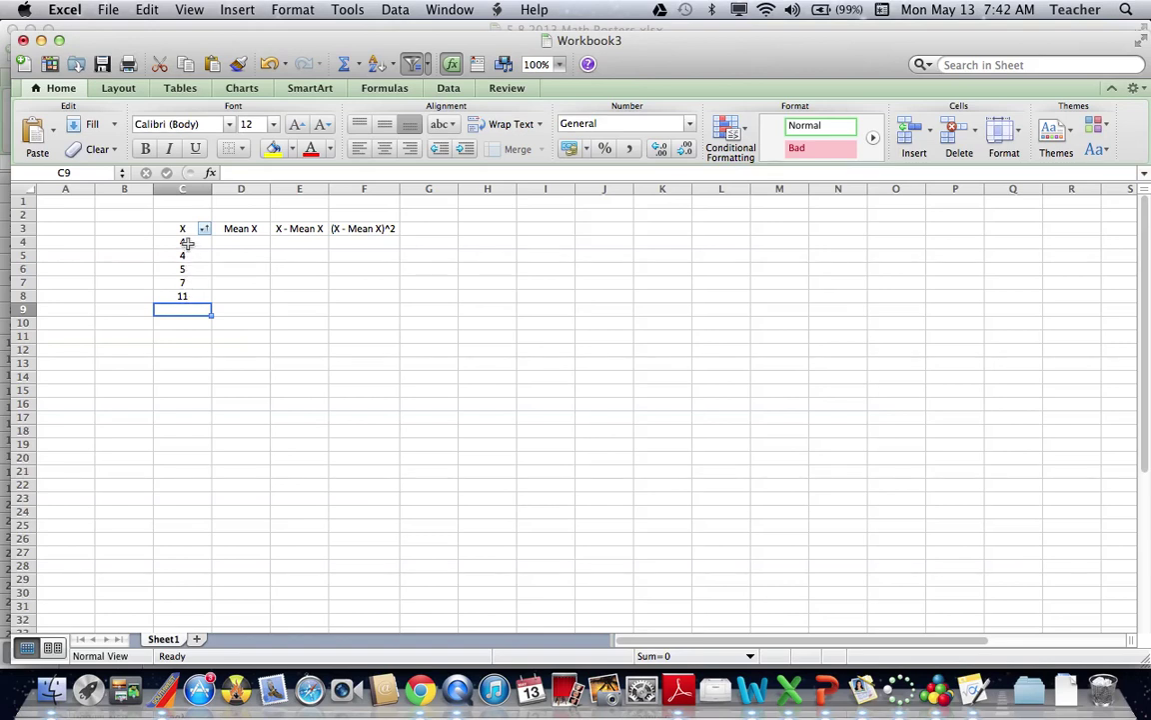
left_click(362, 67)
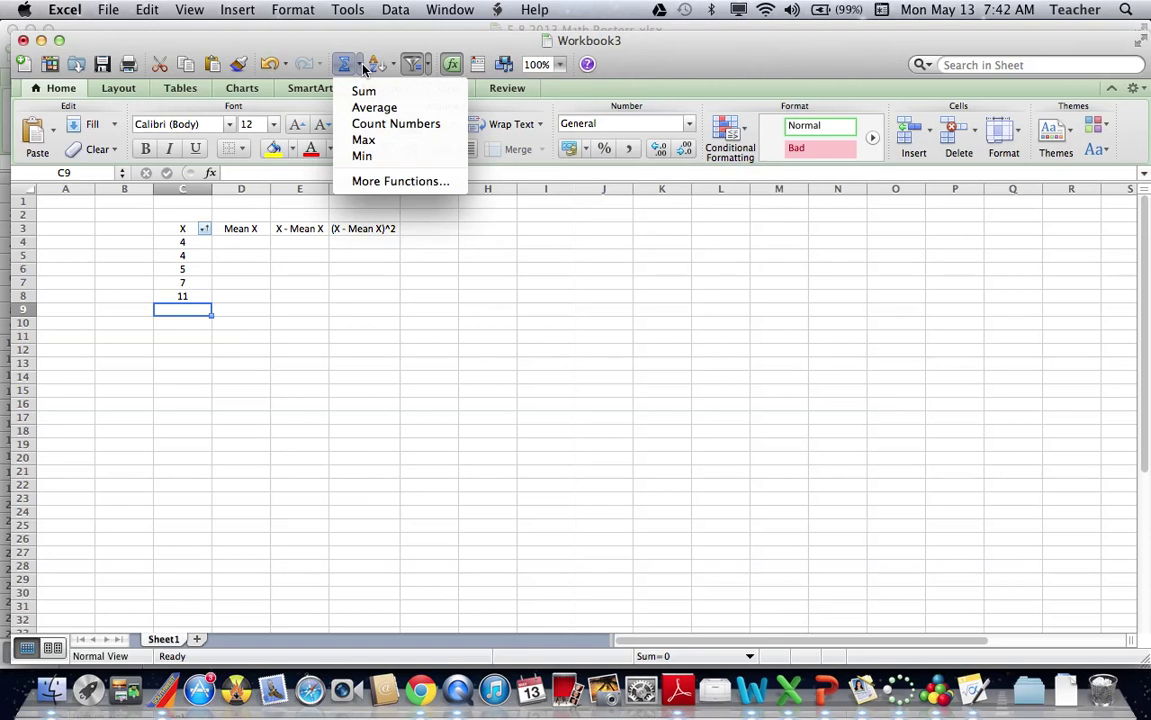
left_click(367, 106)
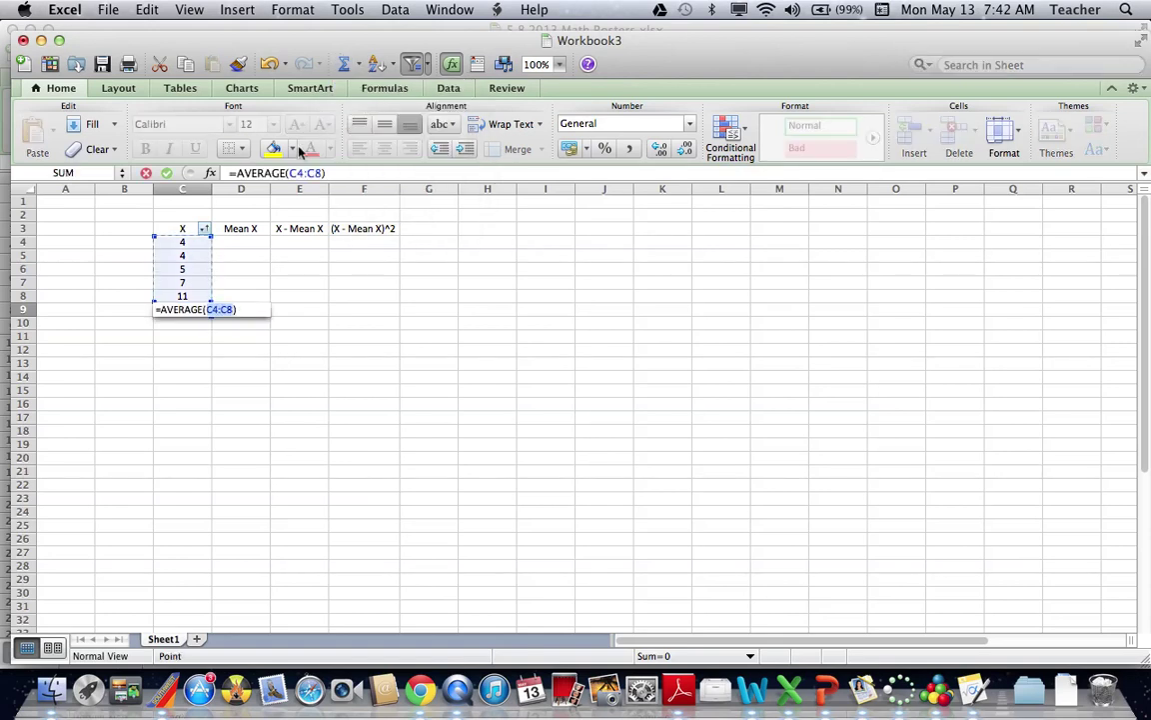
key("Return")
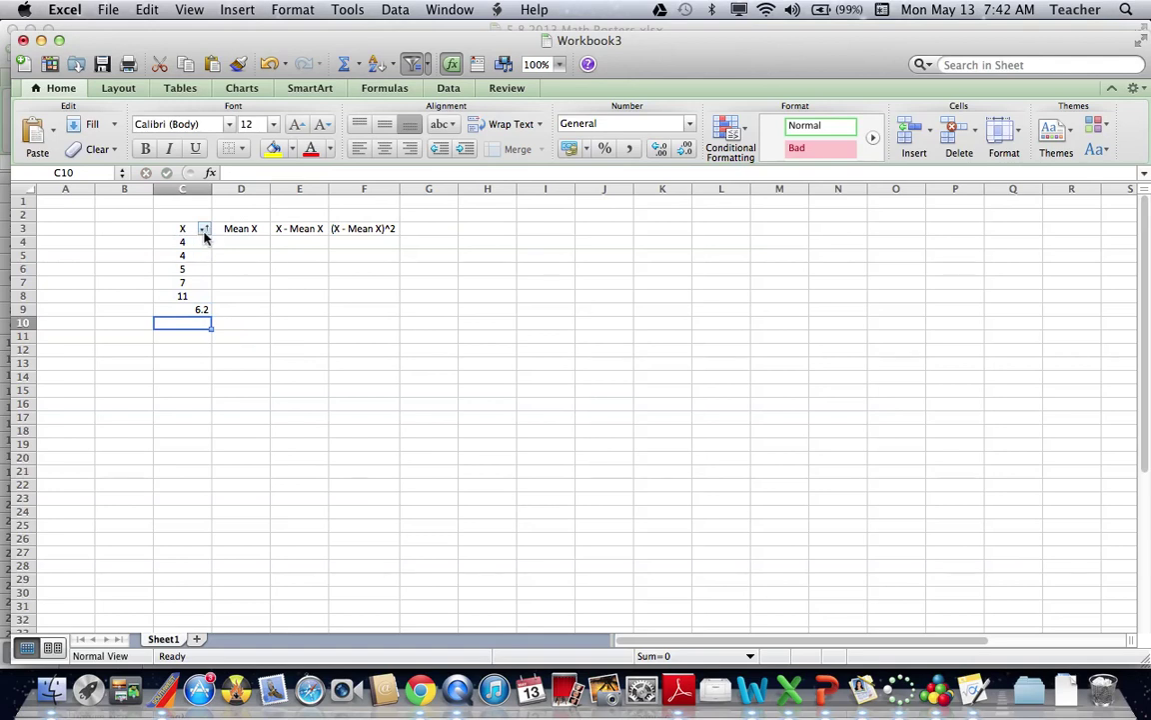
left_click(172, 308)
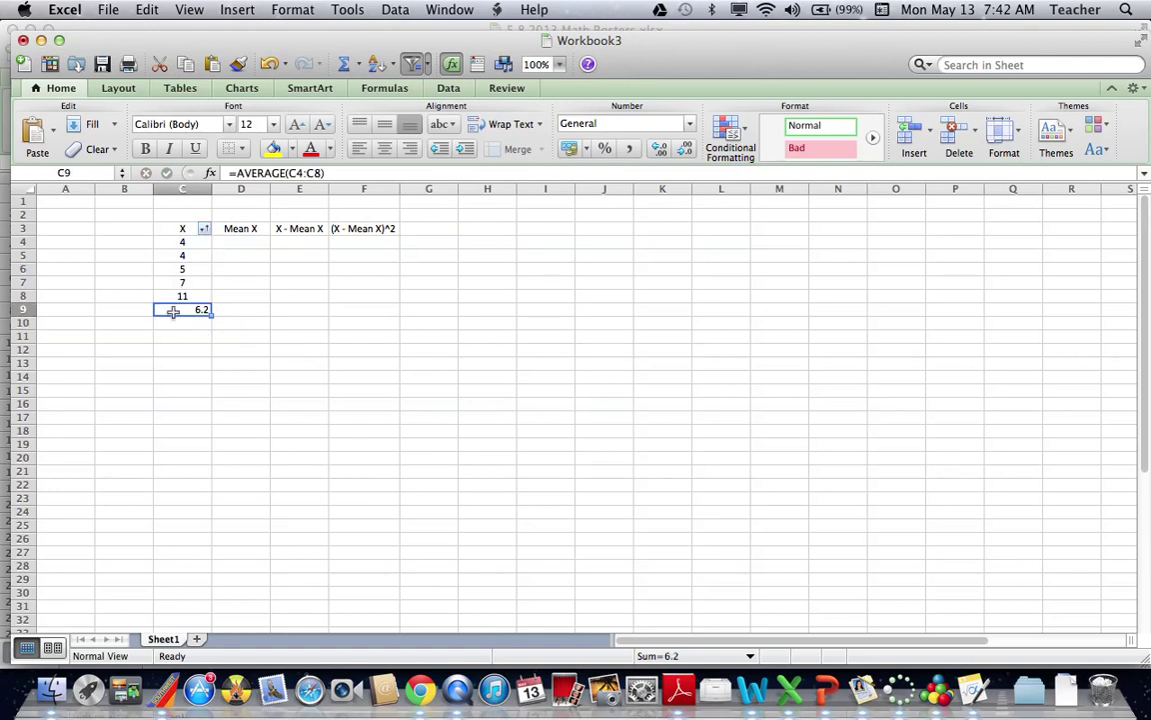
- Enter 6.2 in cell D4 under Mean X and fill it down through D8
left_click(241, 244)
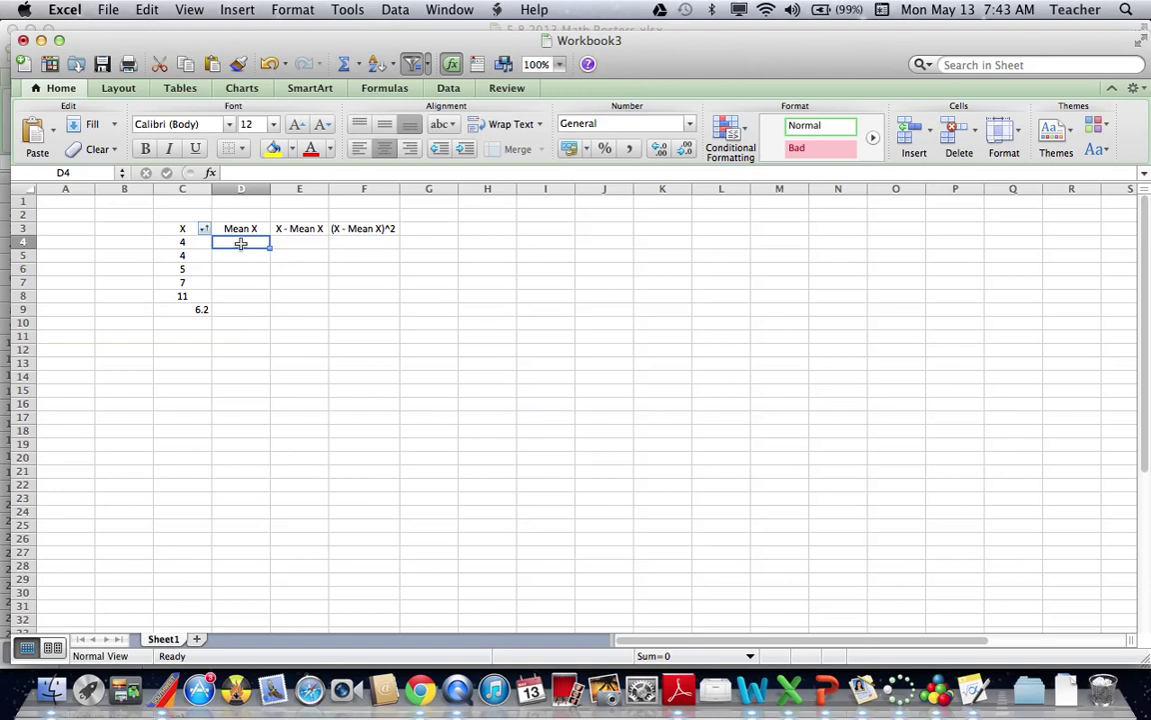
type("6.2")
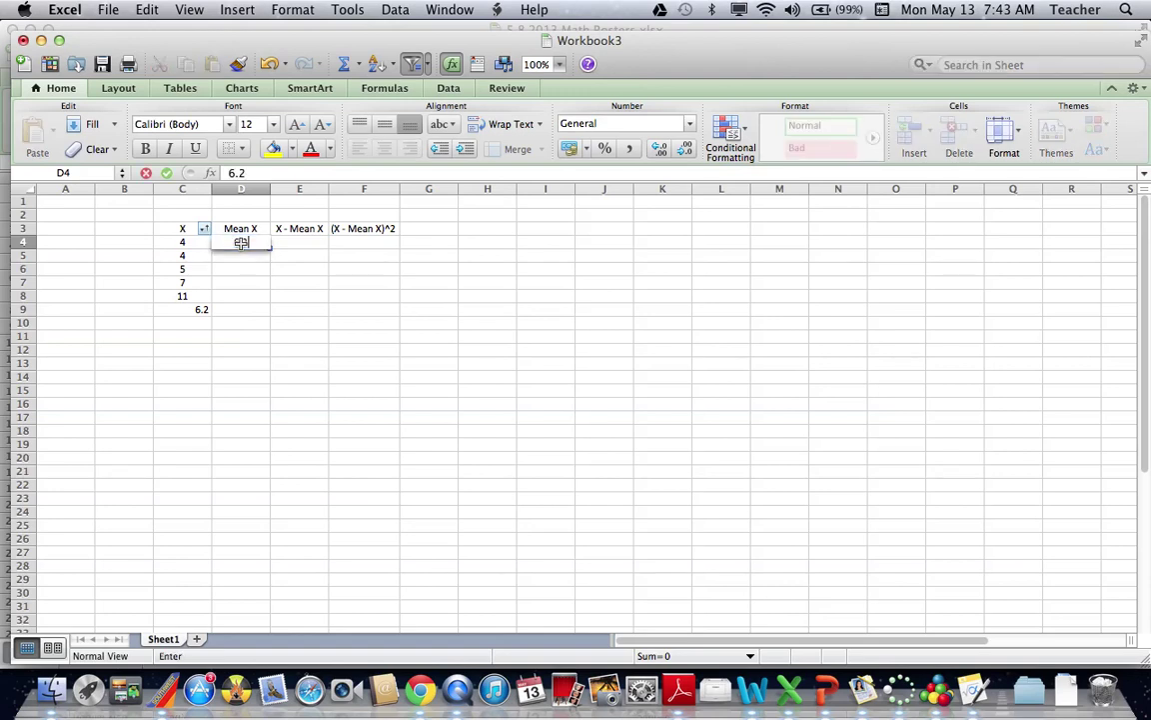
key("Return")
left_click(241, 242)
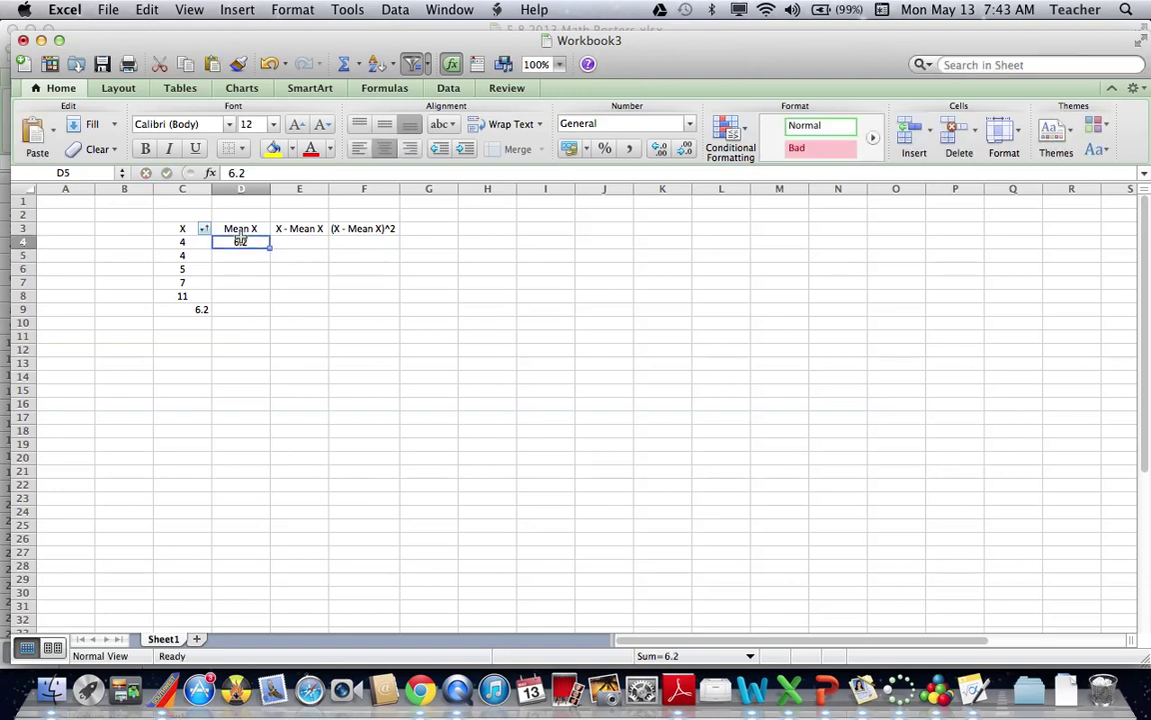
left_click_drag(269, 247, 269, 297)
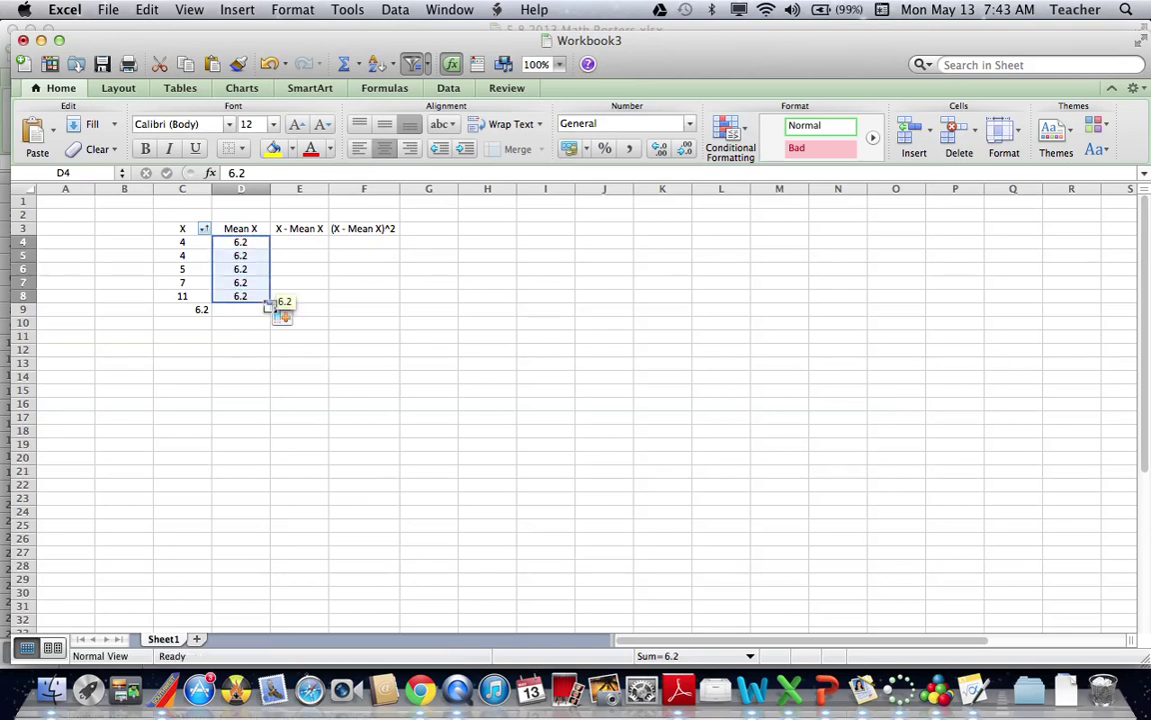
- Enter the formula =C4-6.2 in cell E4 under X - Mean X
left_click(295, 239)
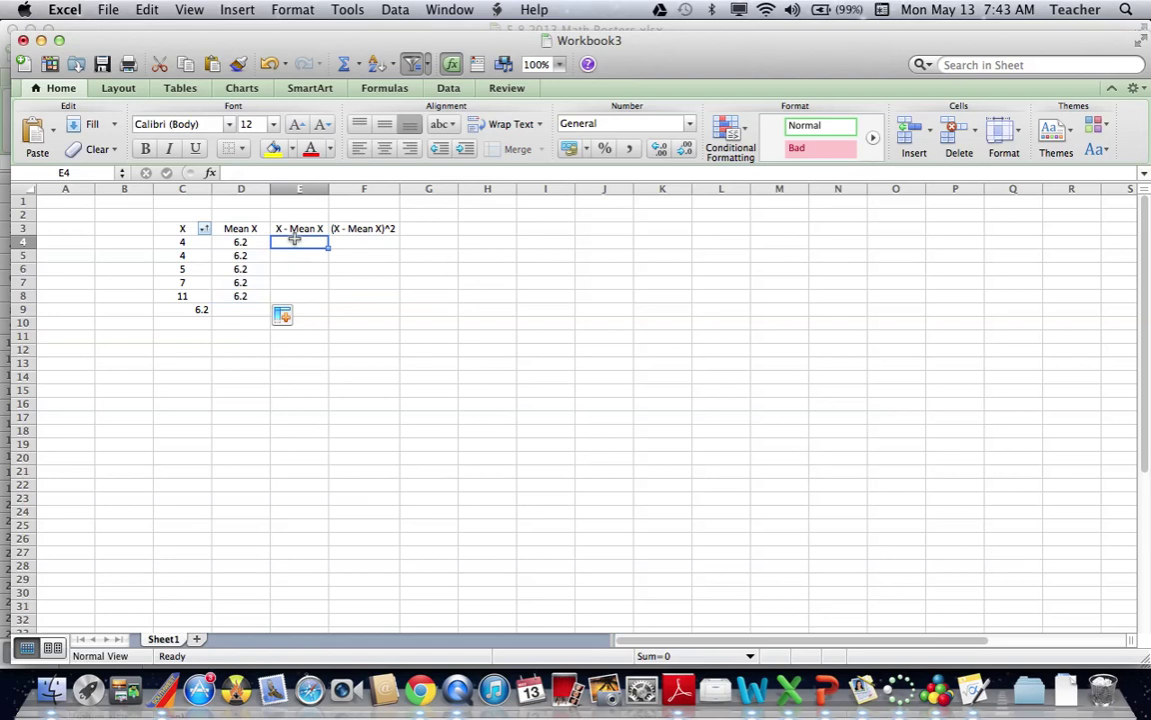
type("=")
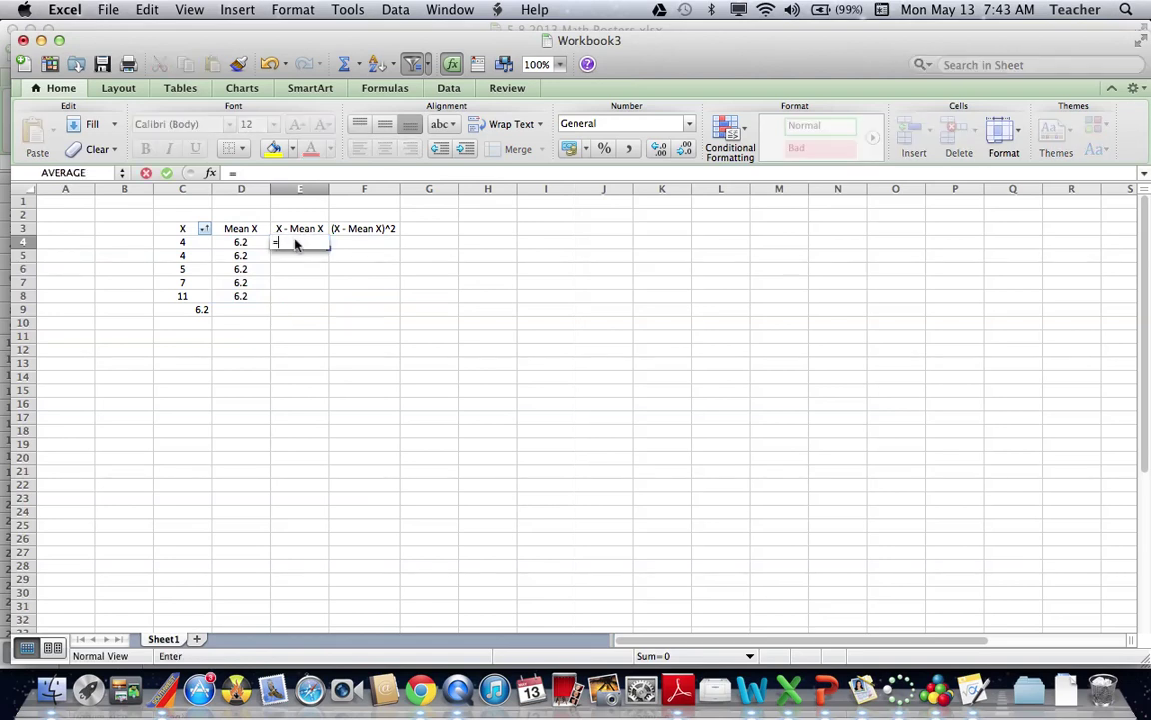
left_click(185, 245)
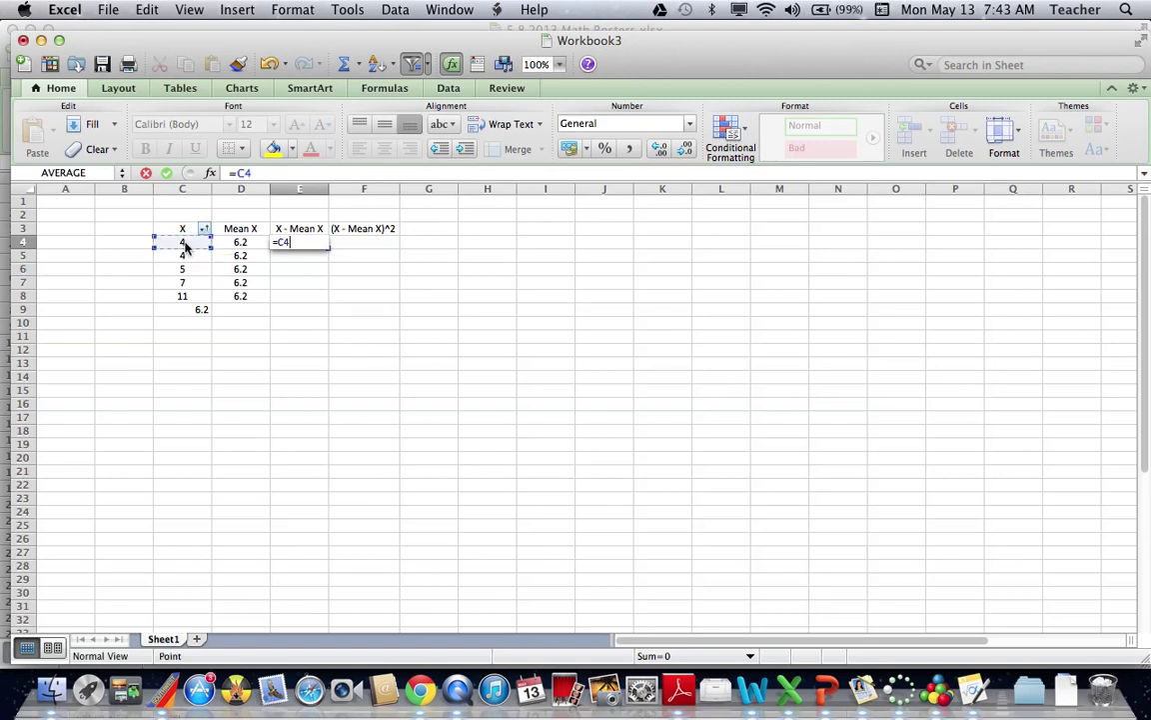
type("-6.2")
key("Return")
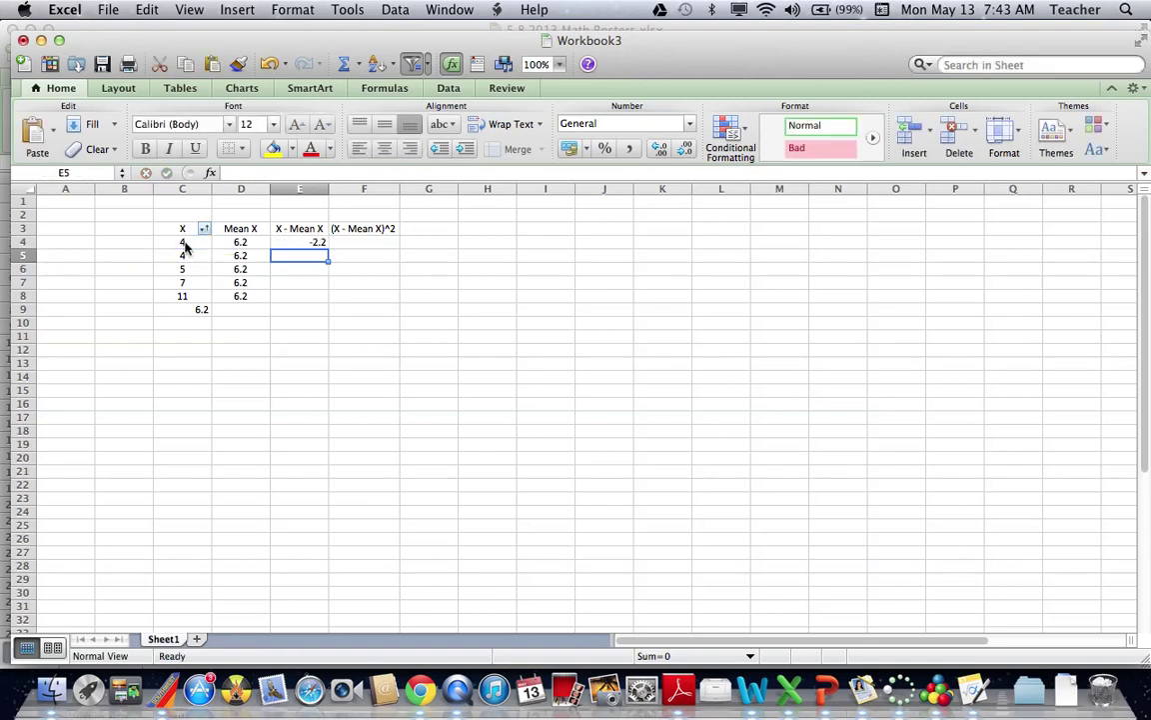
- Center the deviation in cell E4 and fill its formula down through E8
left_click(295, 232)
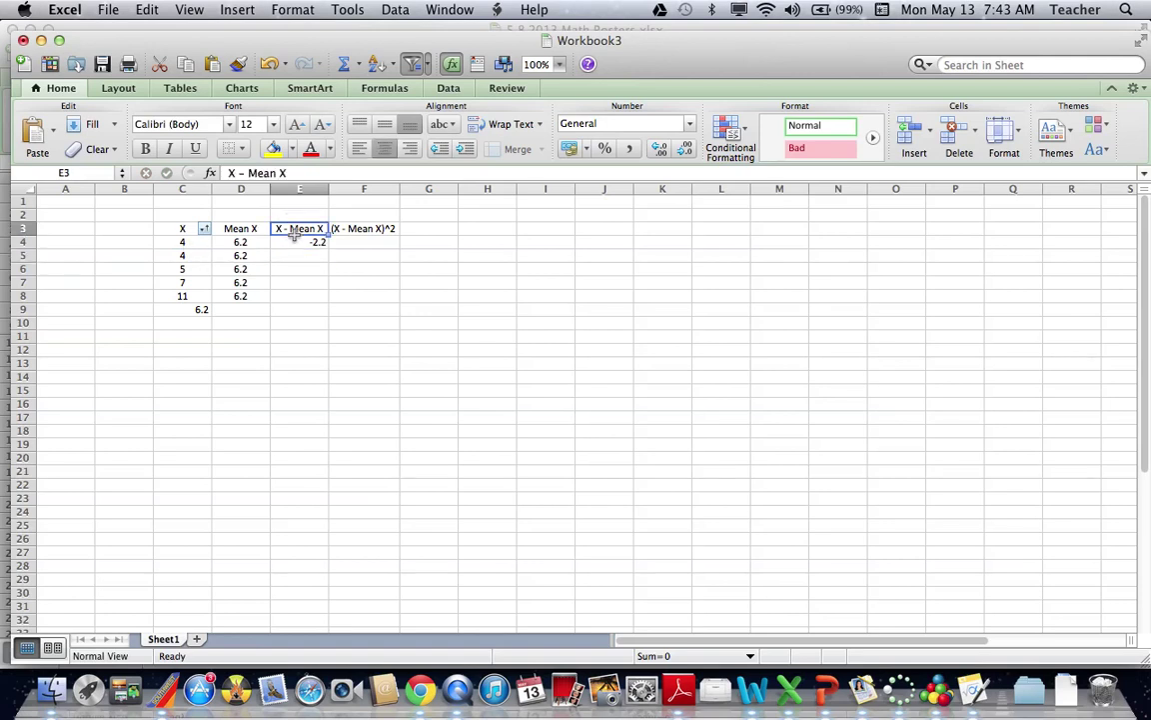
left_click(299, 242)
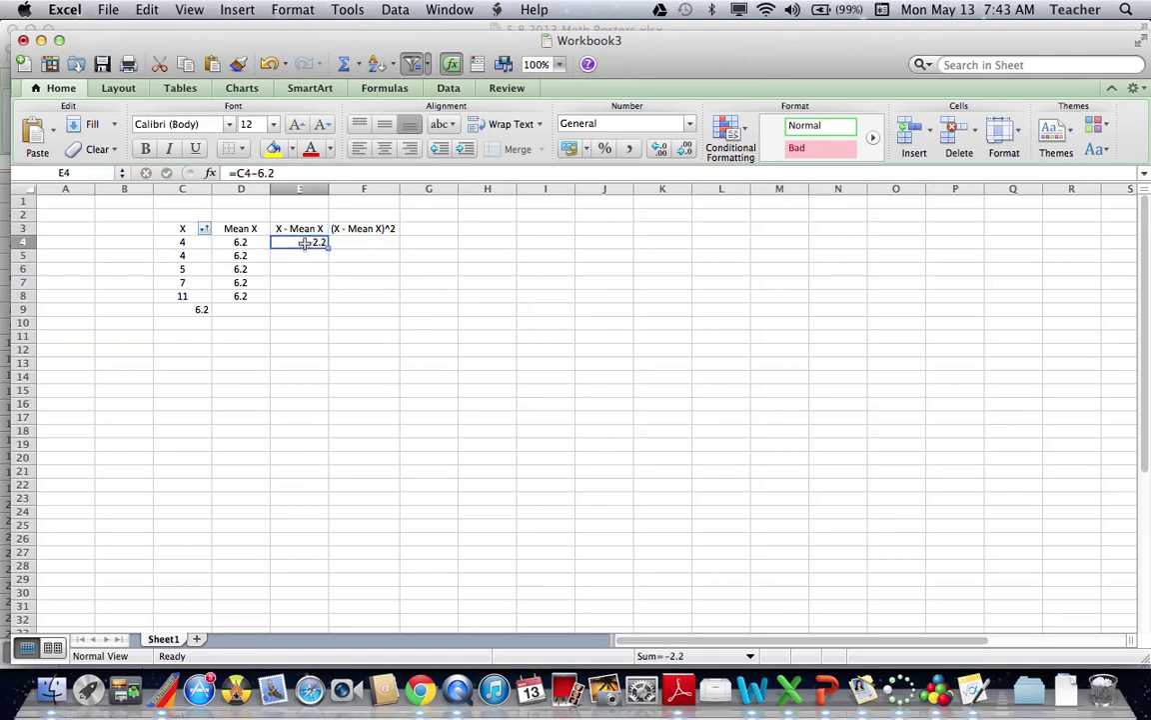
left_click(384, 148)
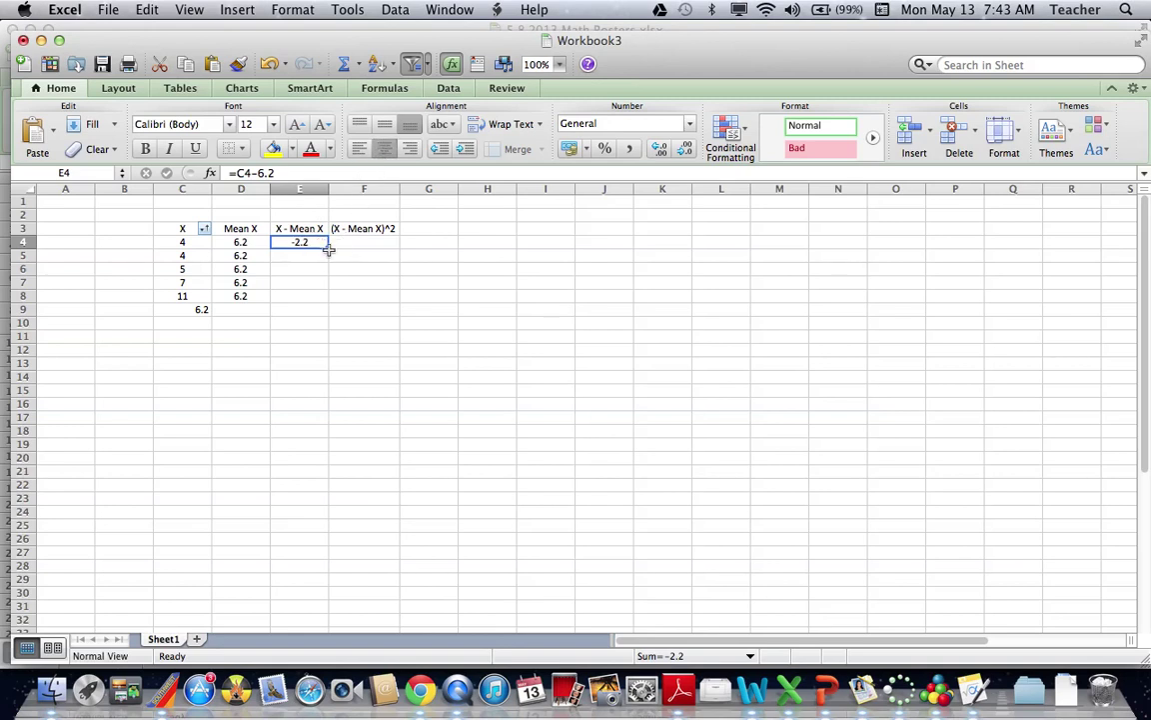
left_click_drag(328, 248, 332, 302)
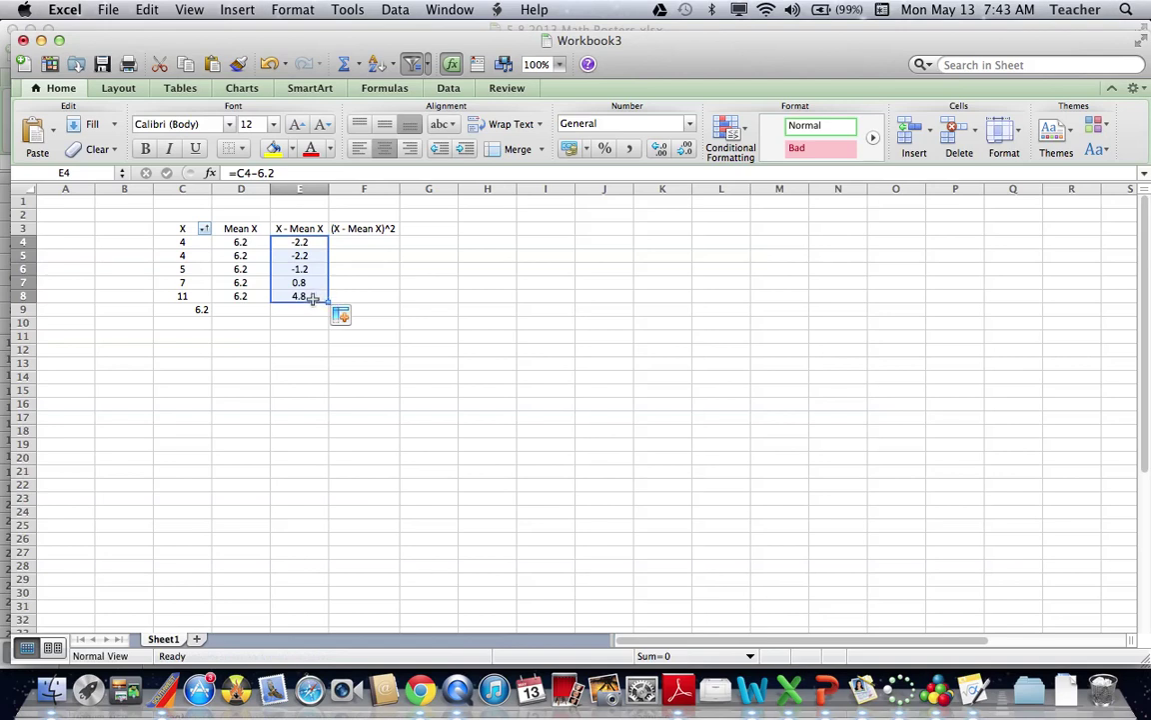
left_click(311, 297)
- Enter the formula =E4^2 in cell F4 under (X - Mean X)^2 and fill it down through F8
left_click(375, 243)
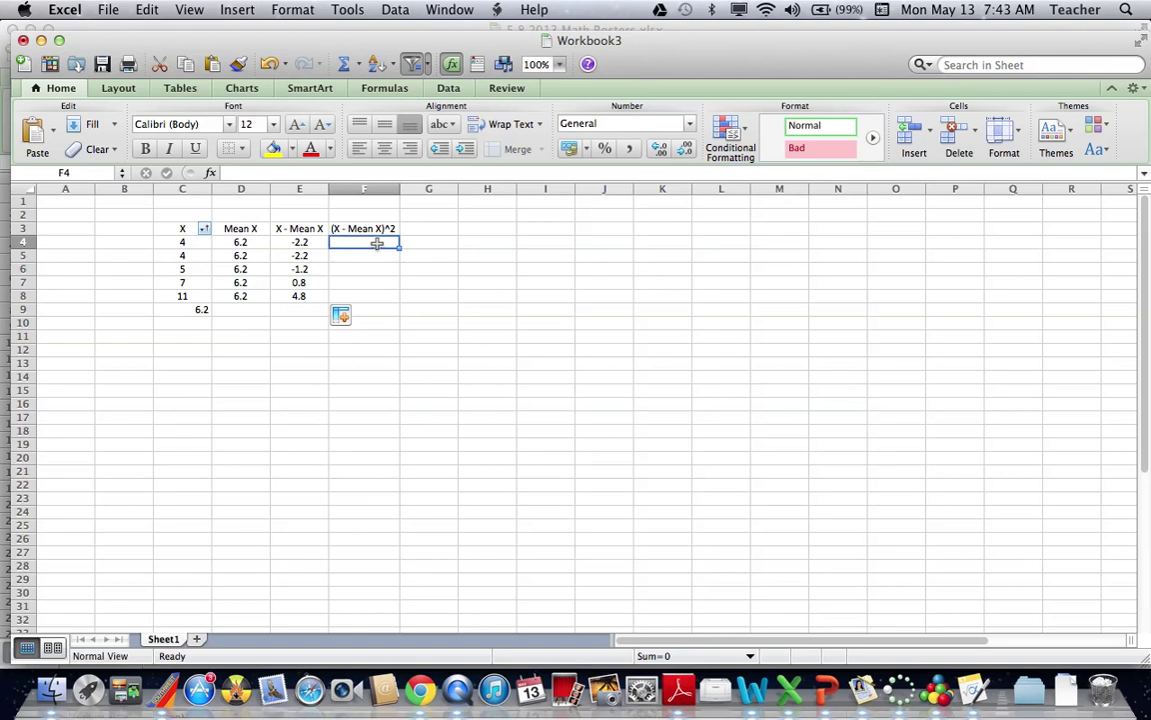
type("=")
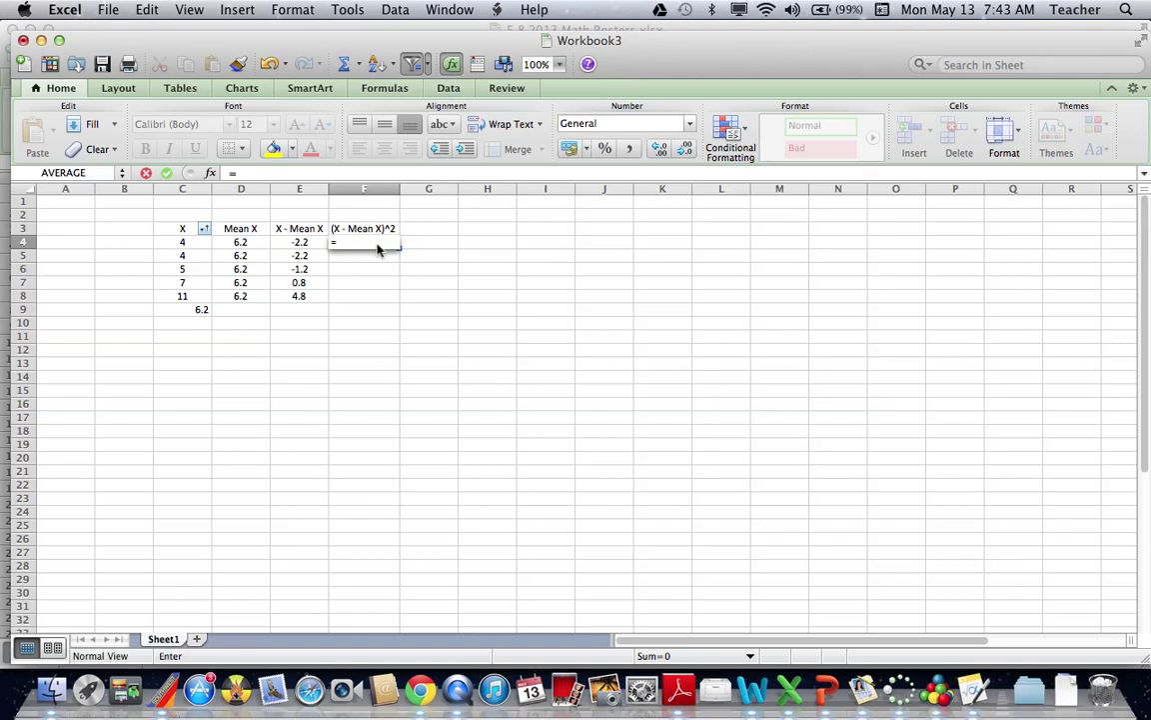
left_click(301, 242)
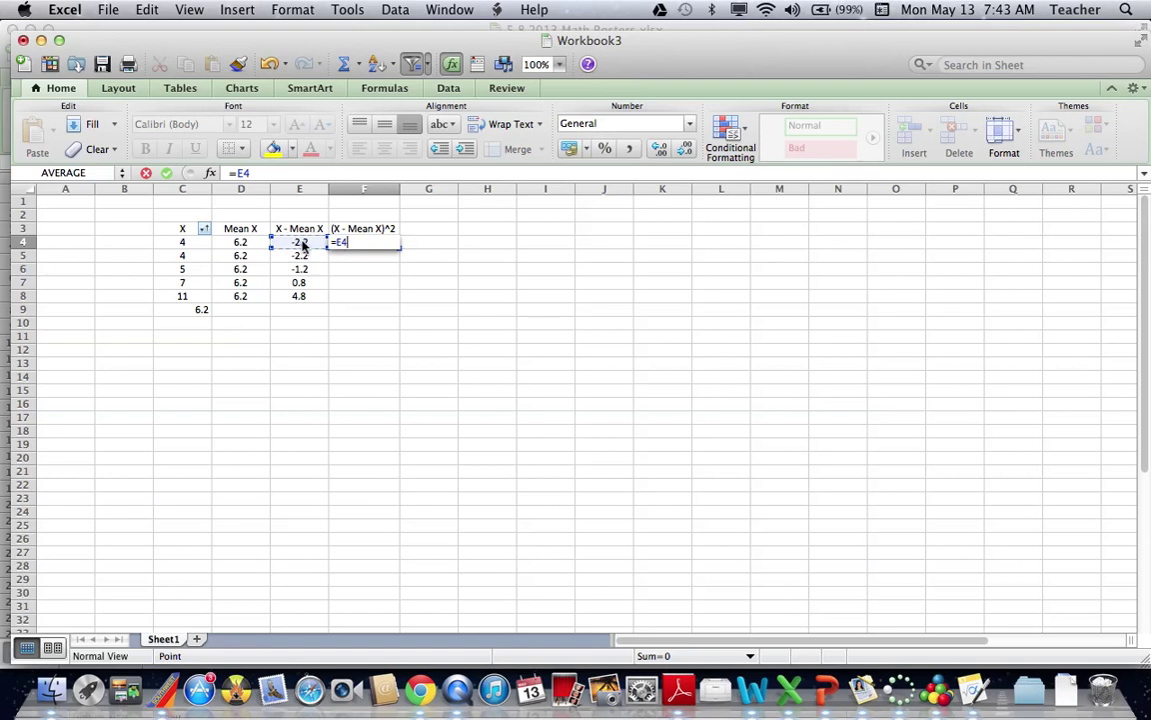
type("^2")
key("Return")
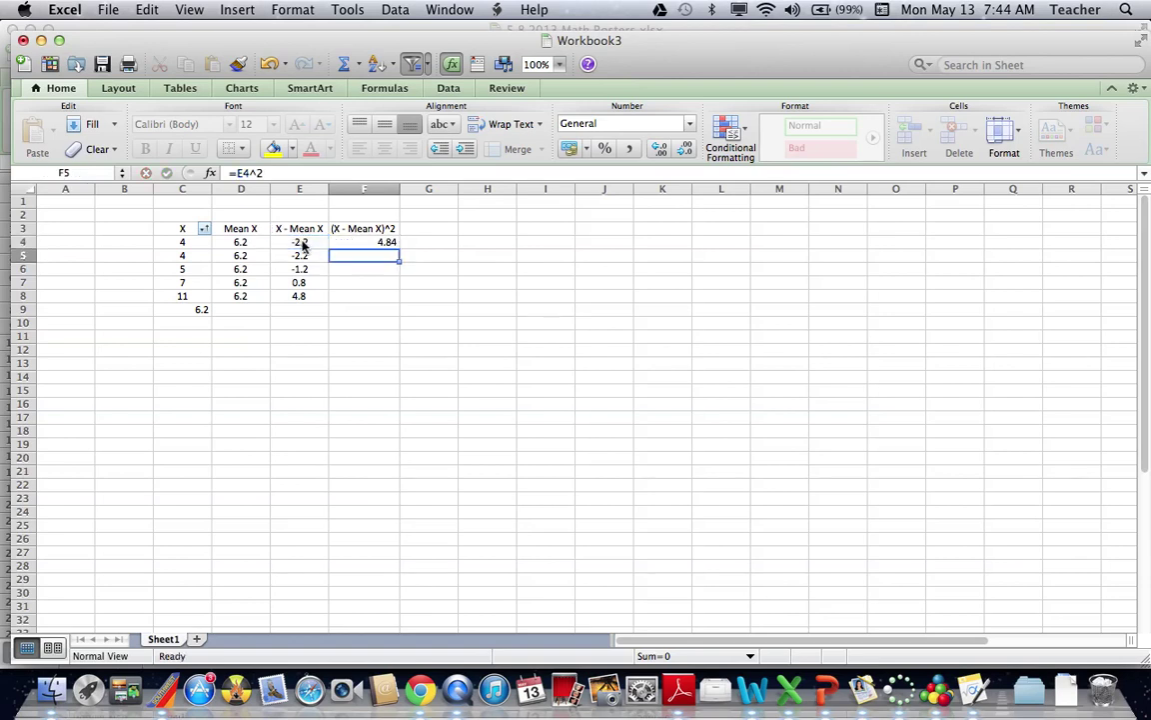
left_click(338, 242)
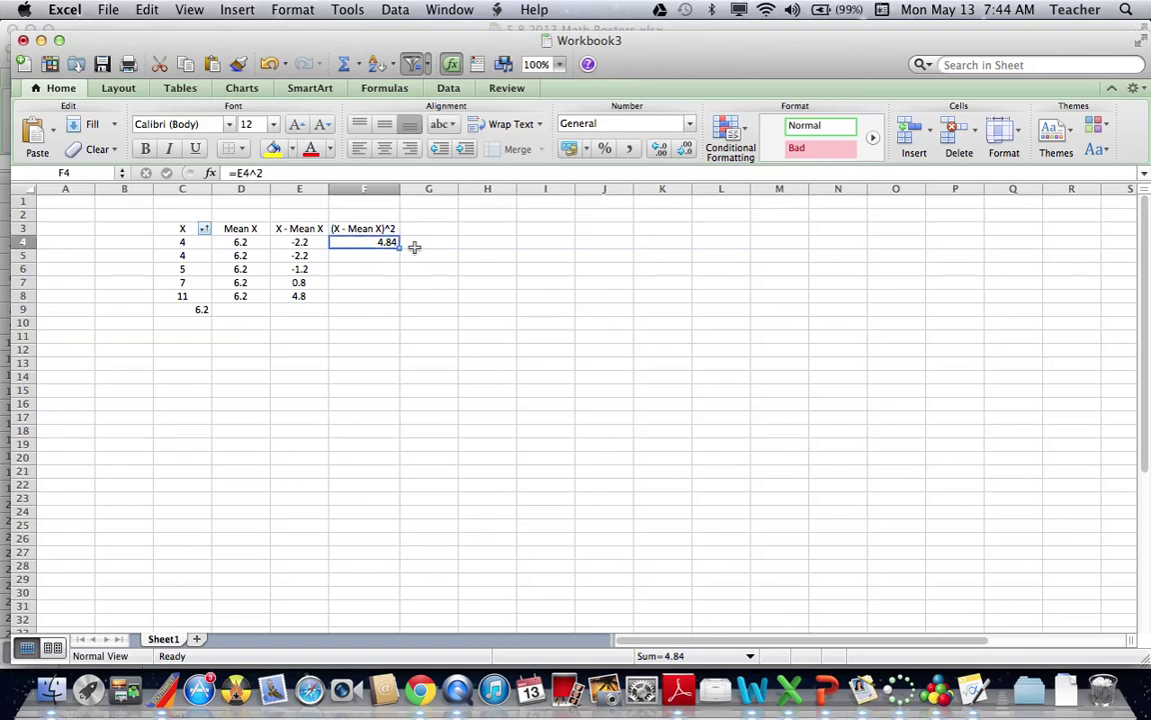
left_click_drag(399, 246, 397, 302)
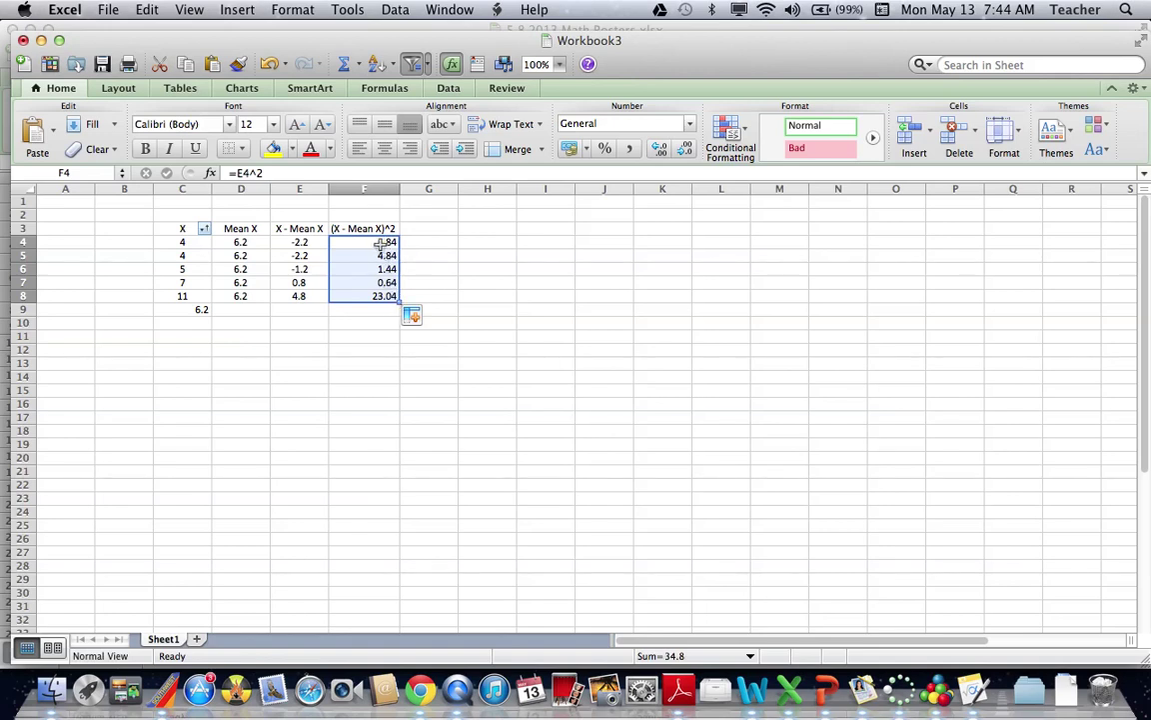
- Sum the squared deviations F4:F8 in cell F9
left_click(369, 312)
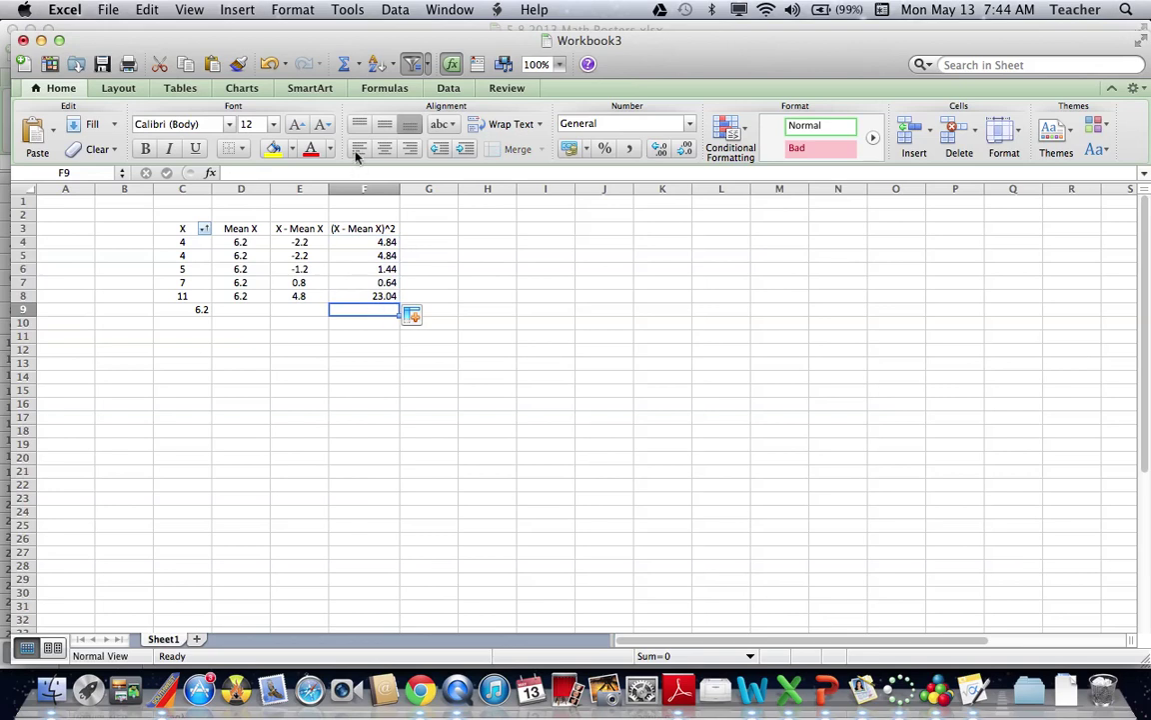
left_click(342, 64)
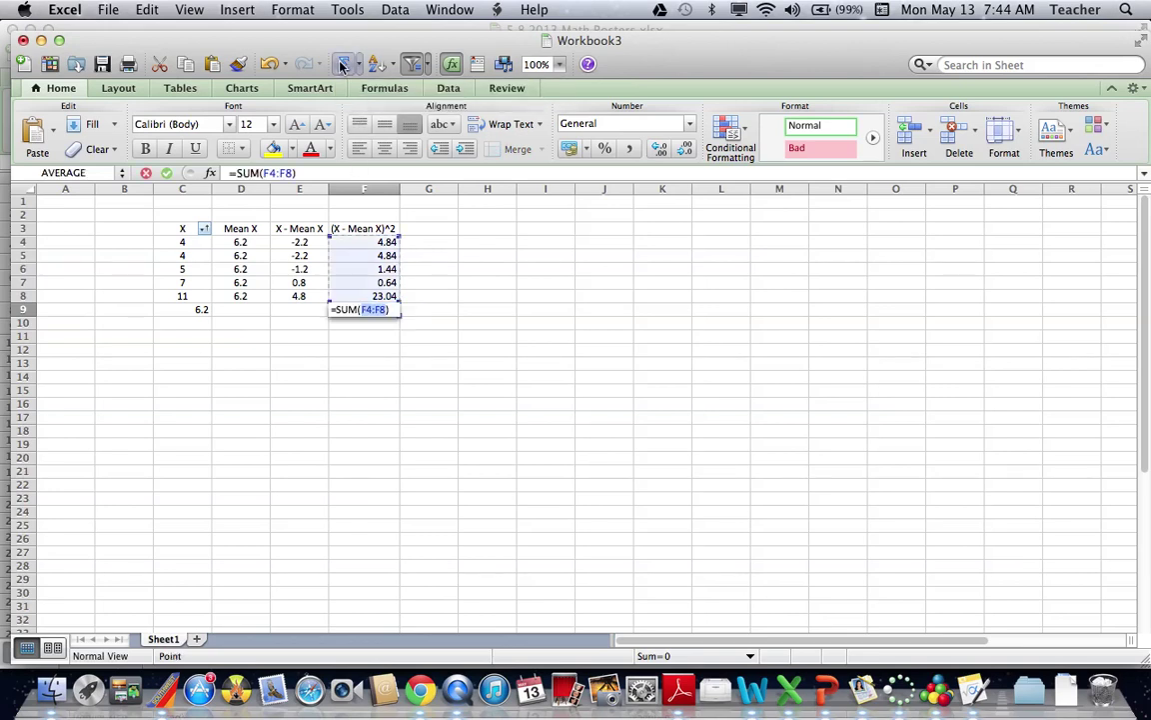
key("Return")
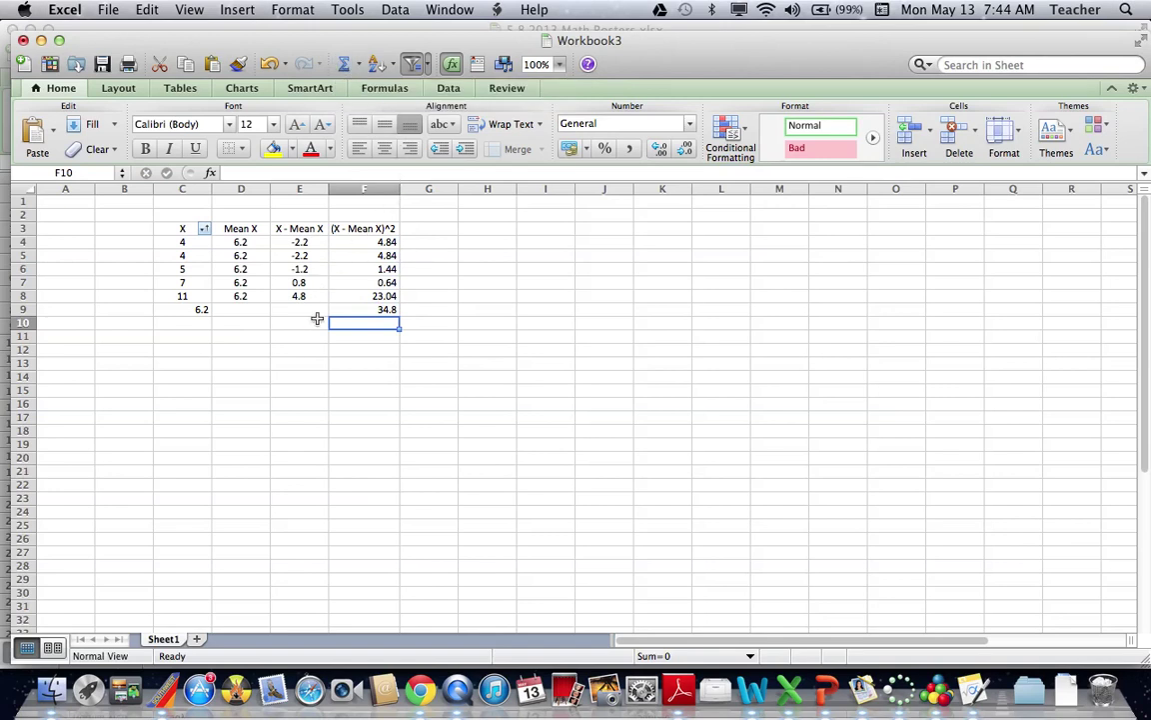
- Compute the variance in cell F11 by dividing the sum of squared deviations by 5 with the formula =F9/5
key("Return")
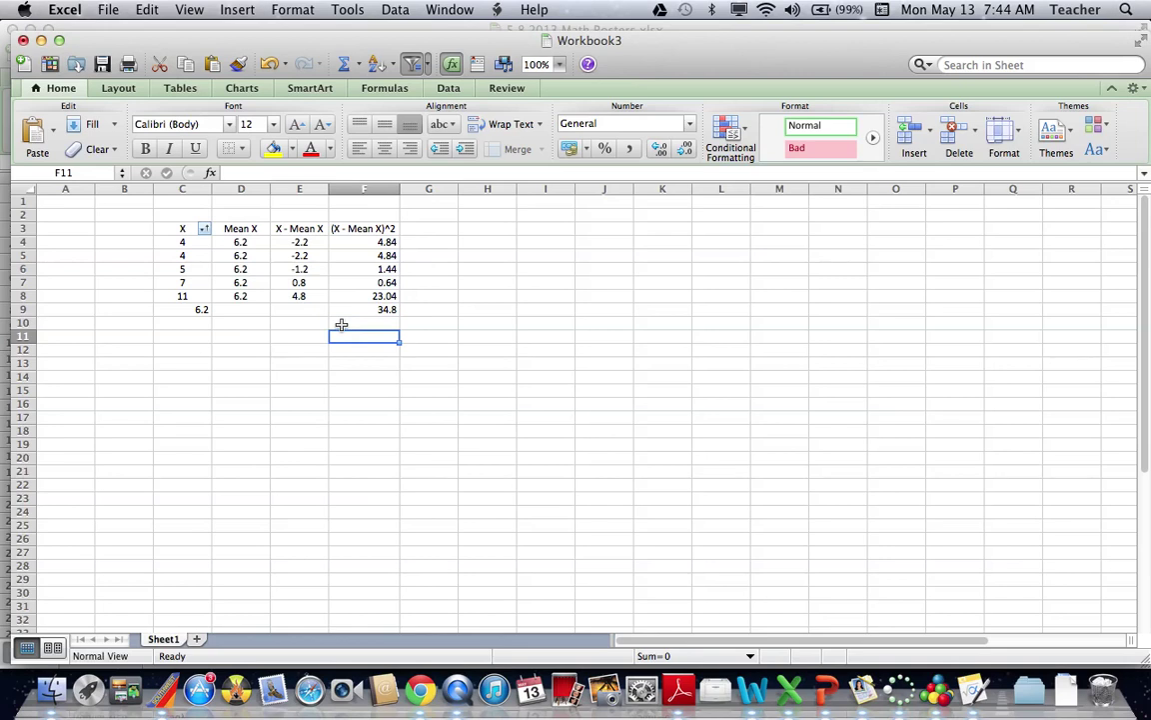
type("=")
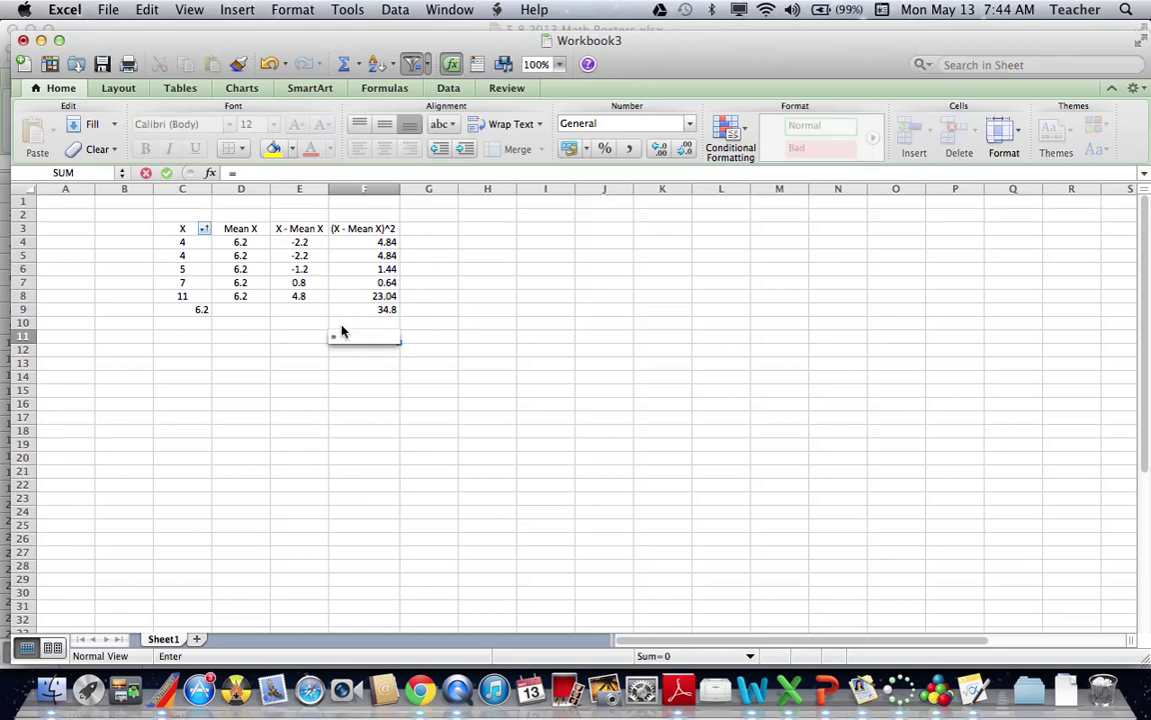
left_click(357, 310)
type("/")
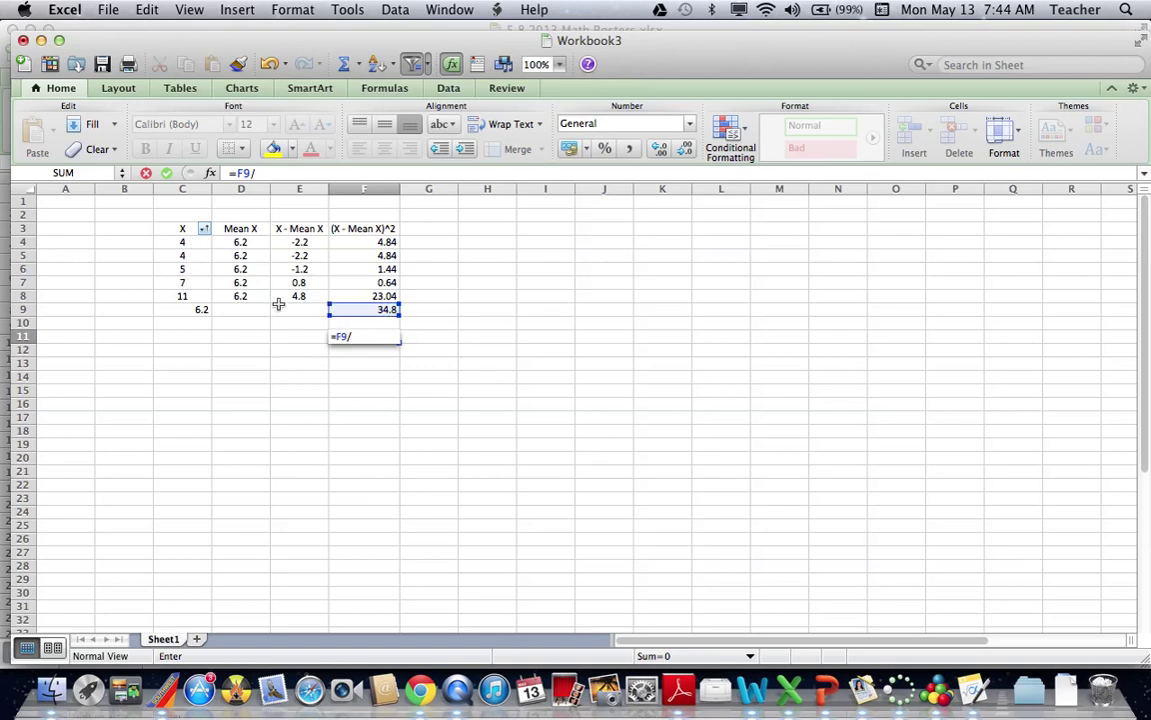
type("5")
key("Return")
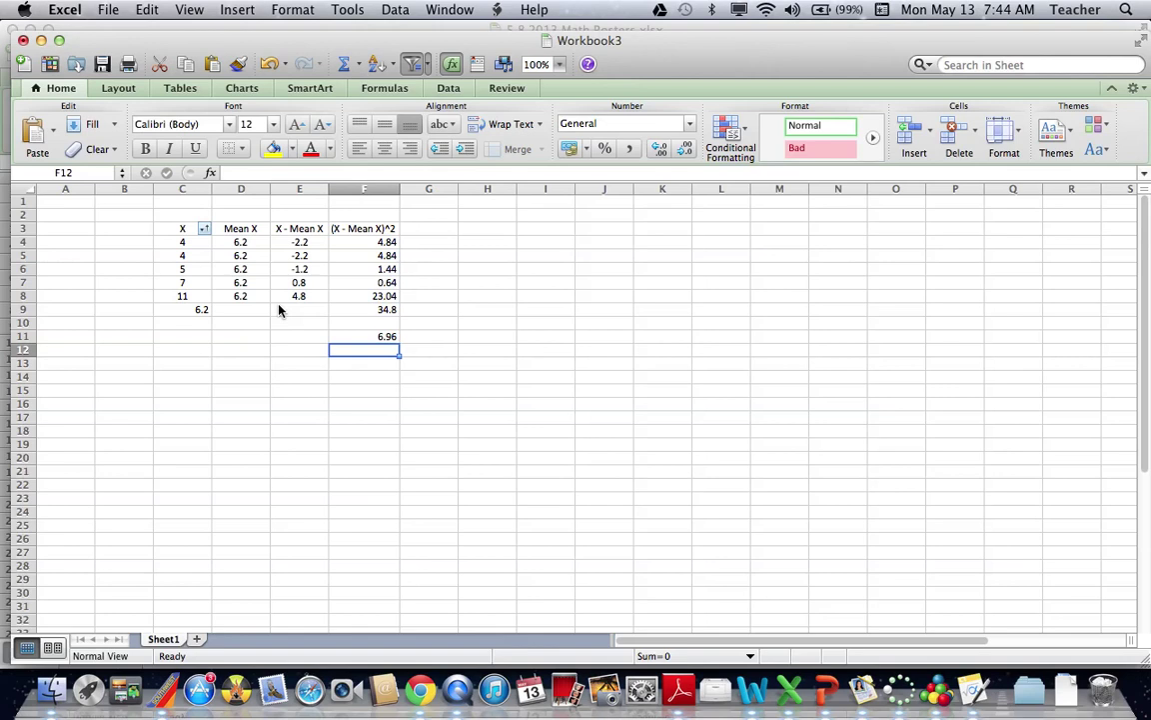
left_click(361, 334)
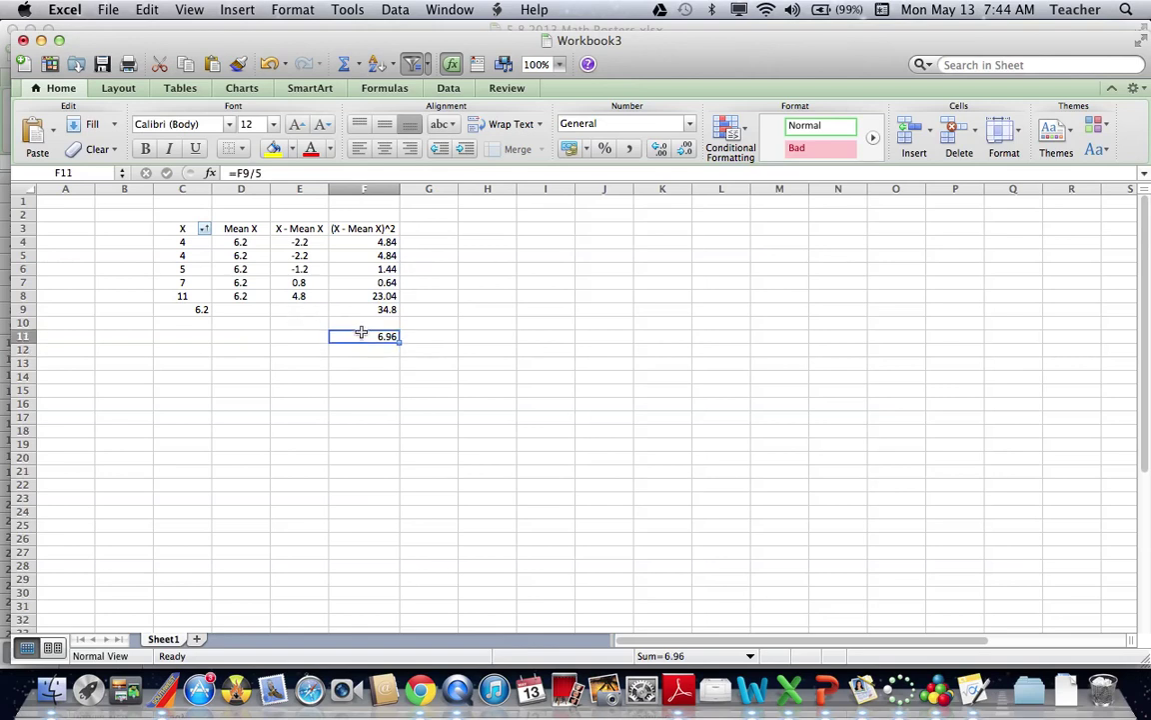
- Compute the standard deviation in cell F12 as the square root of the variance with the formula =F11^(1/2)
left_click(364, 351)
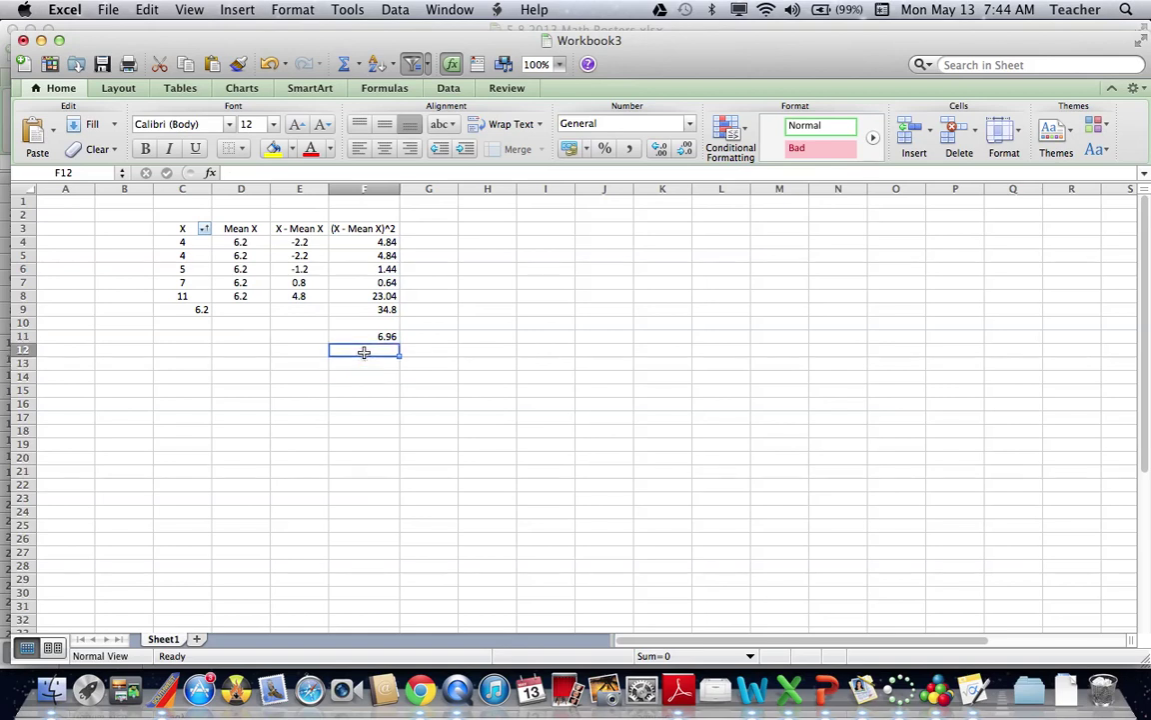
type("=")
left_click(375, 330)
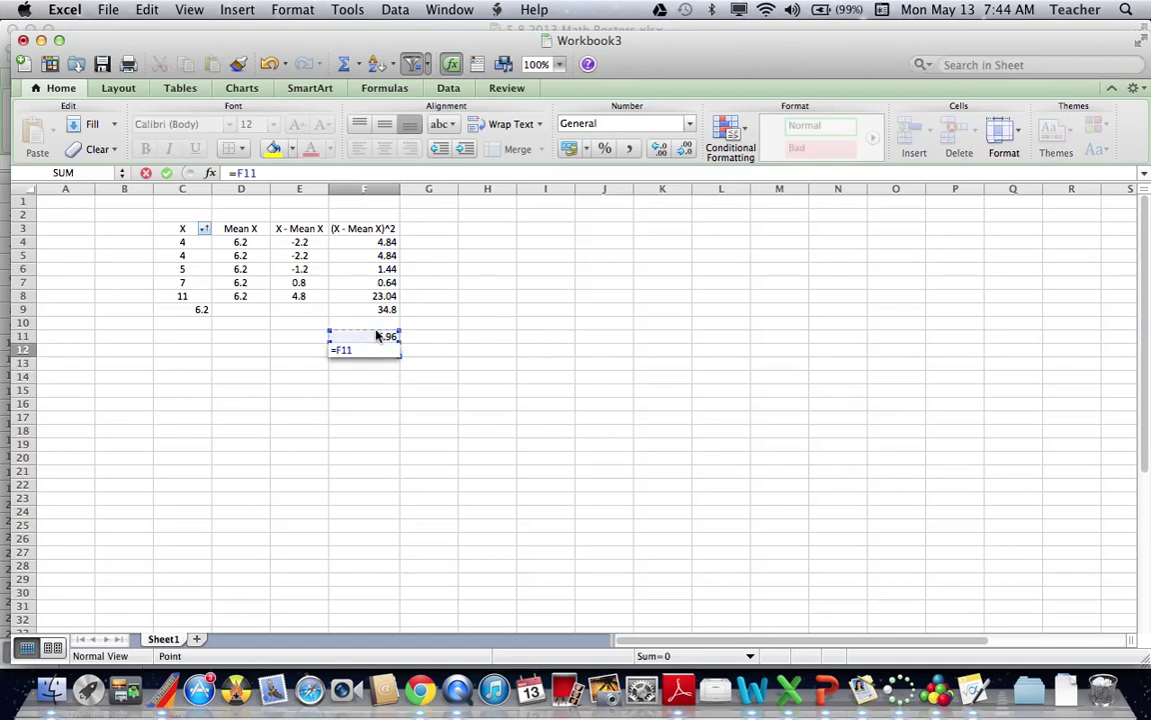
type("^(1/2)")
key("Return")
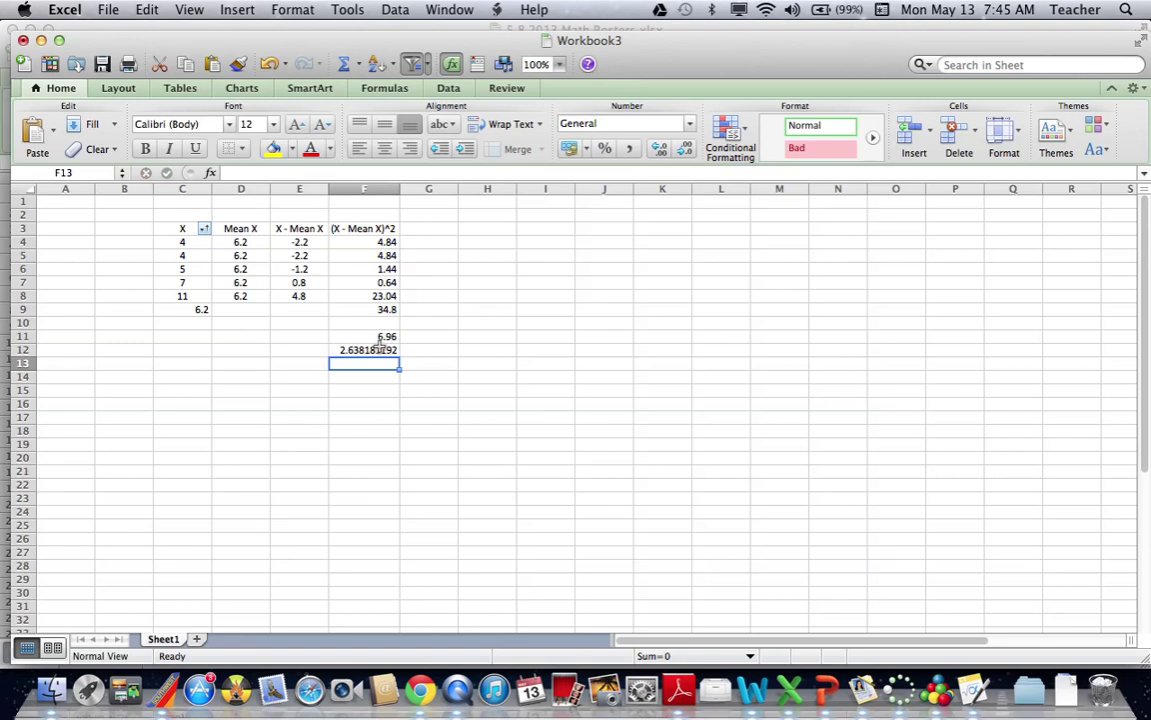
left_click(382, 348)
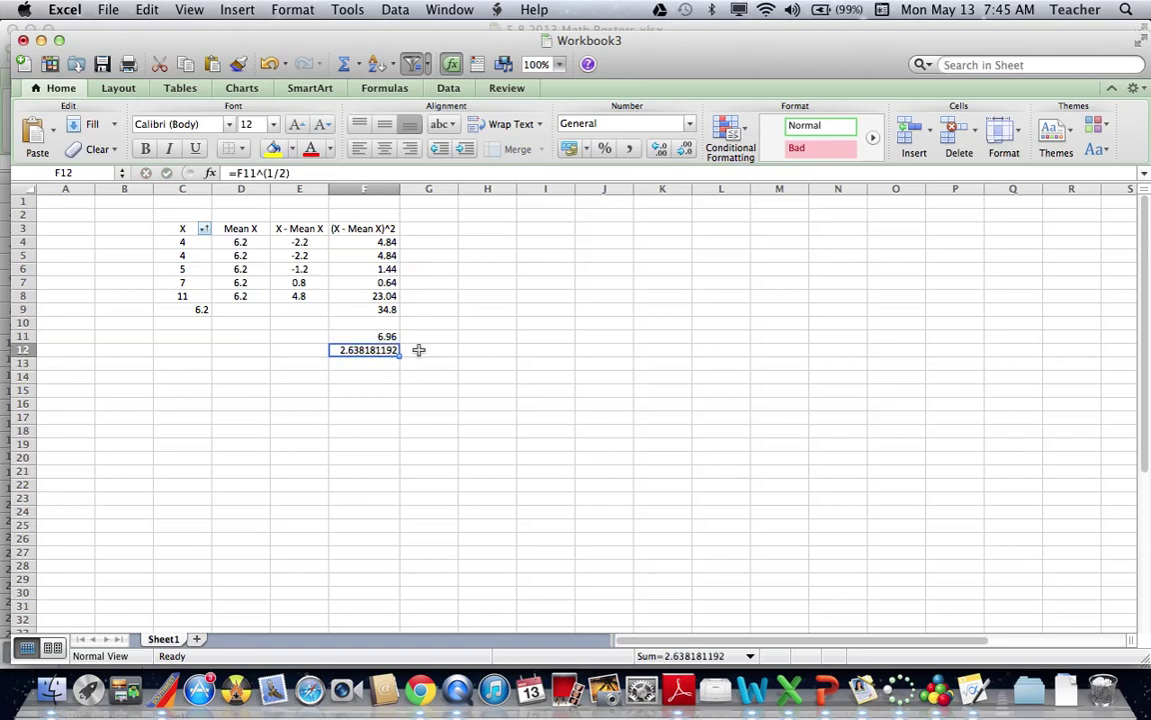